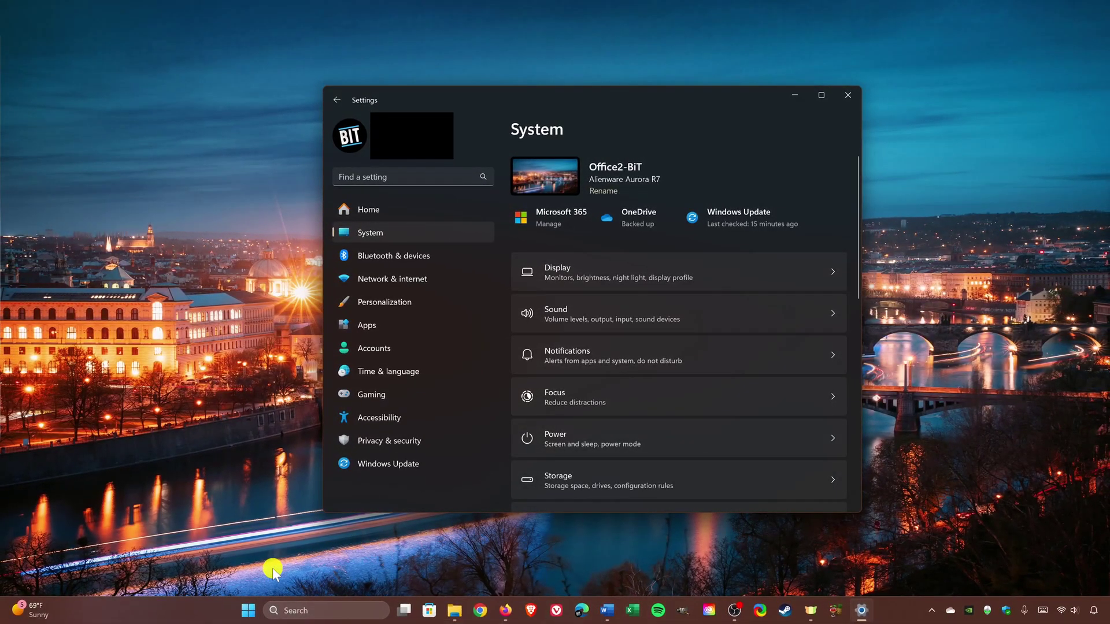
- Schedule night light under Display settings to run automatically from sunset to sunrise
right_click(250, 612)
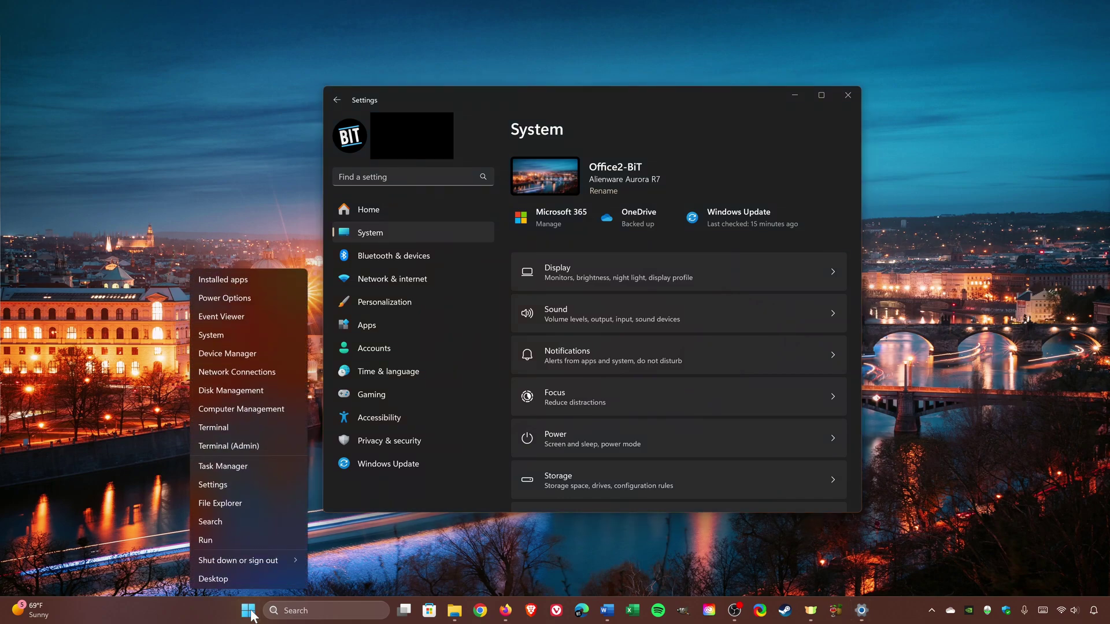
key("Escape")
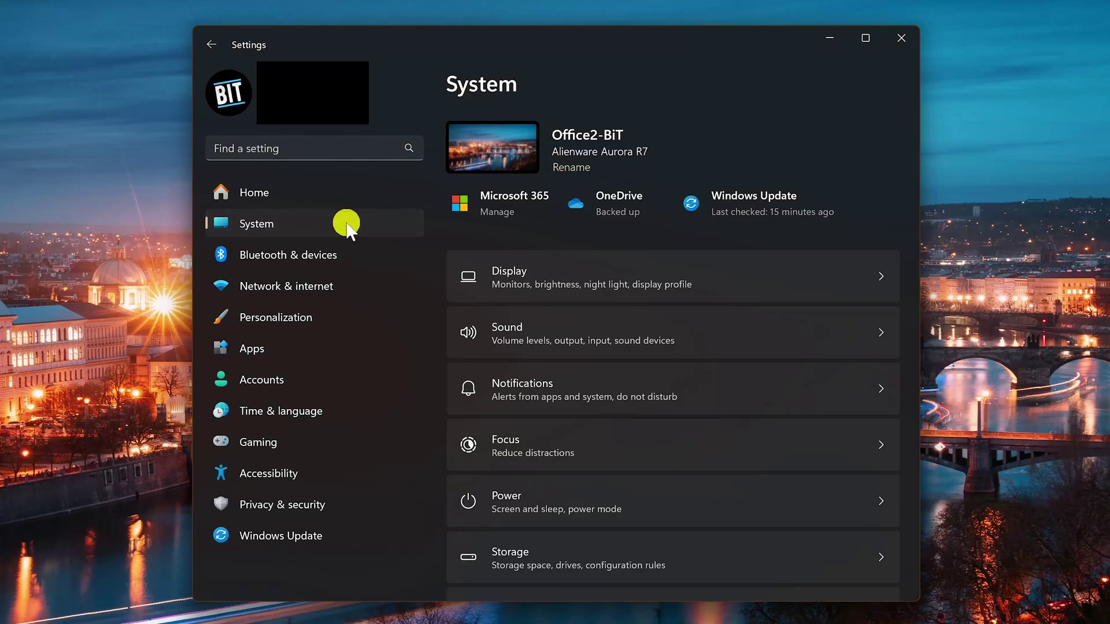
left_click(601, 284)
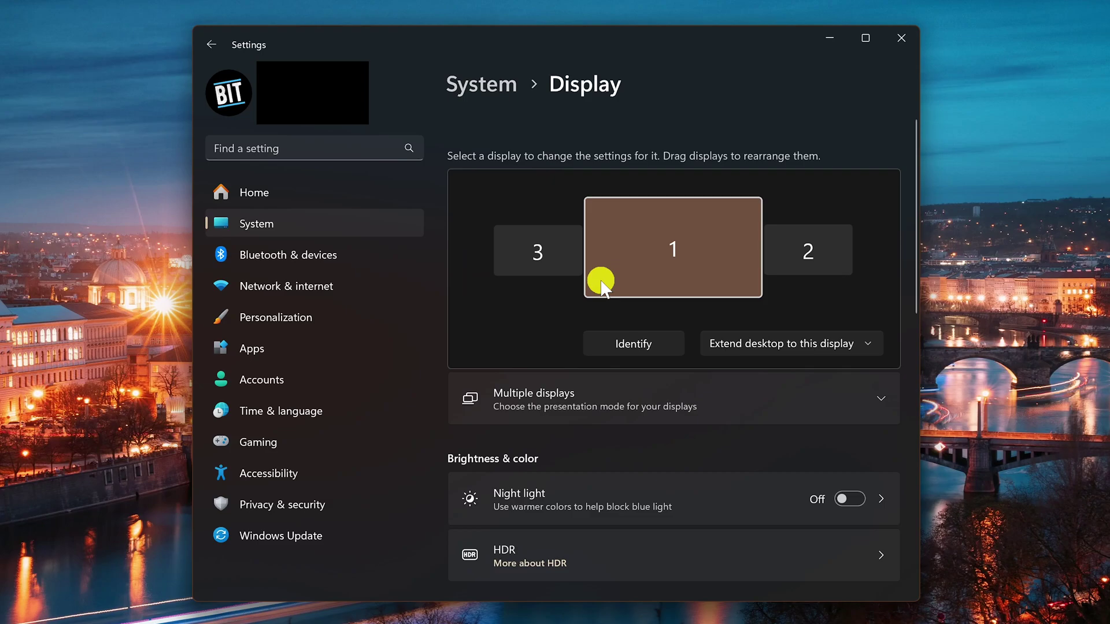
left_click(665, 504)
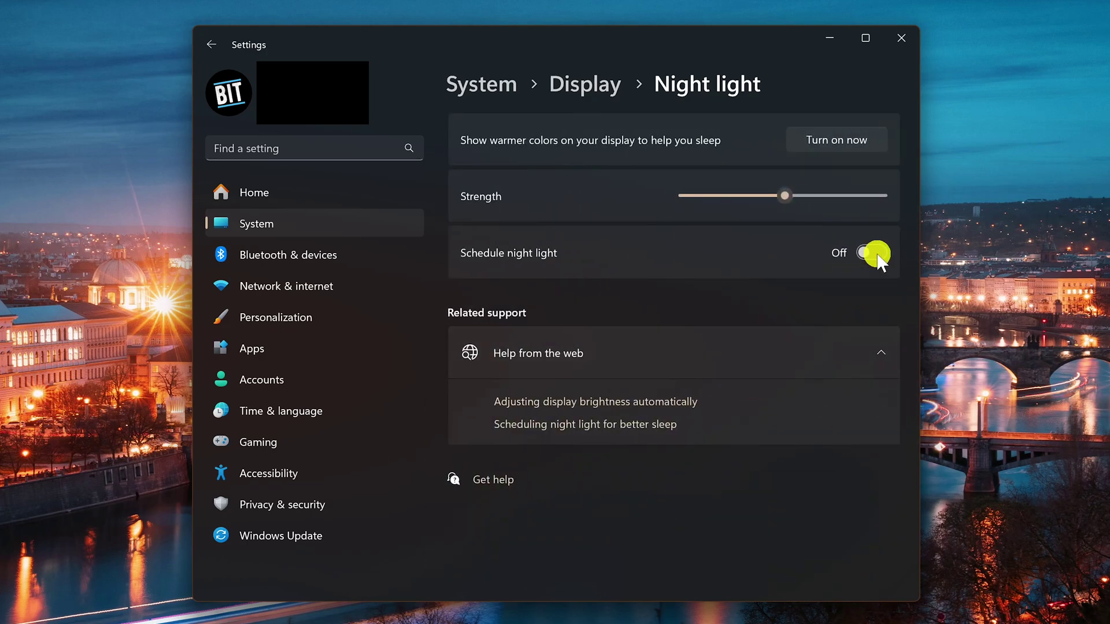
left_click(870, 253)
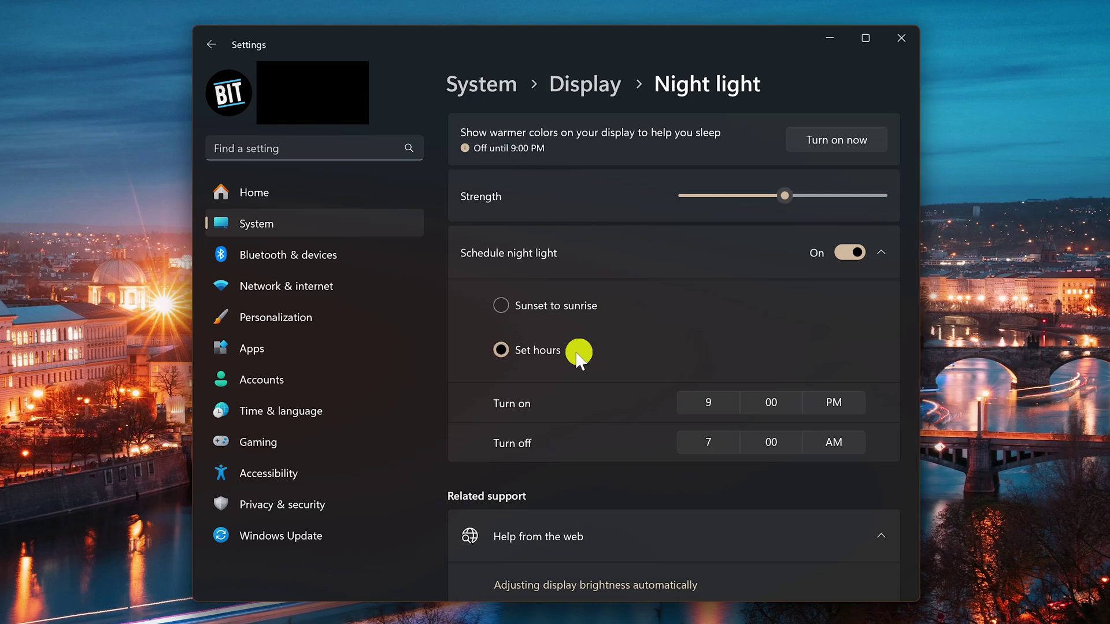
left_click(502, 307)
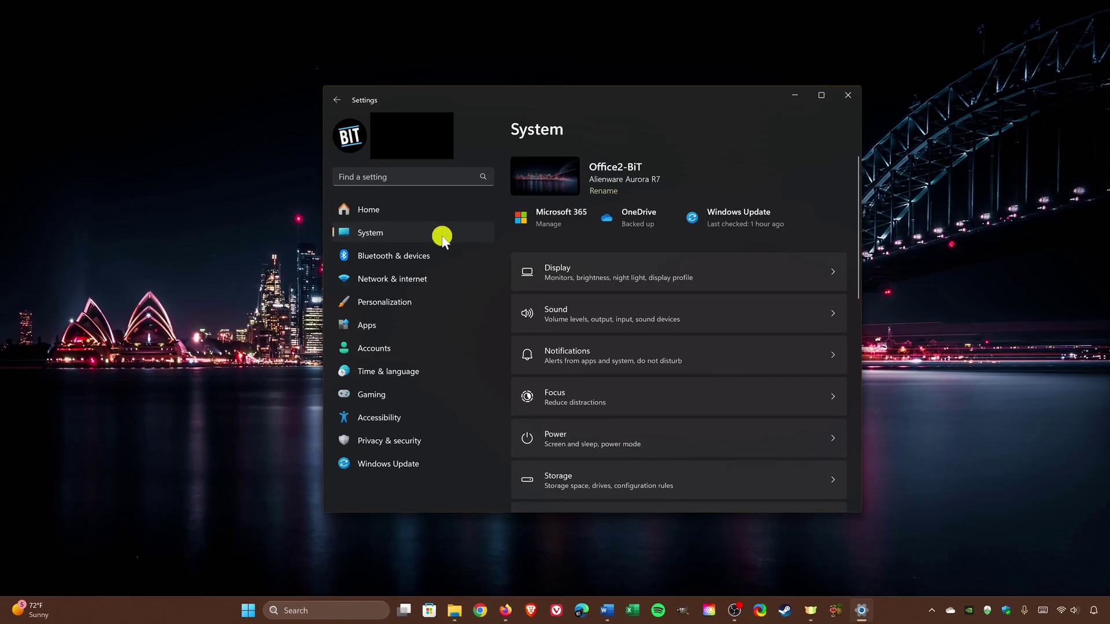
left_click(439, 301)
scroll(651, 329, "down", 6)
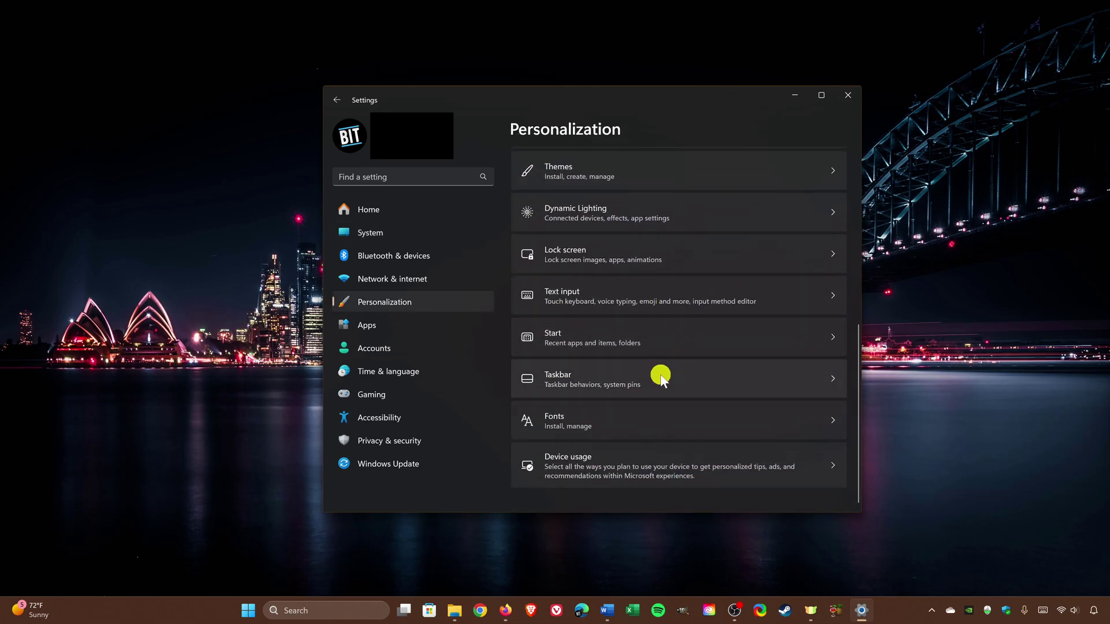
left_click(661, 376)
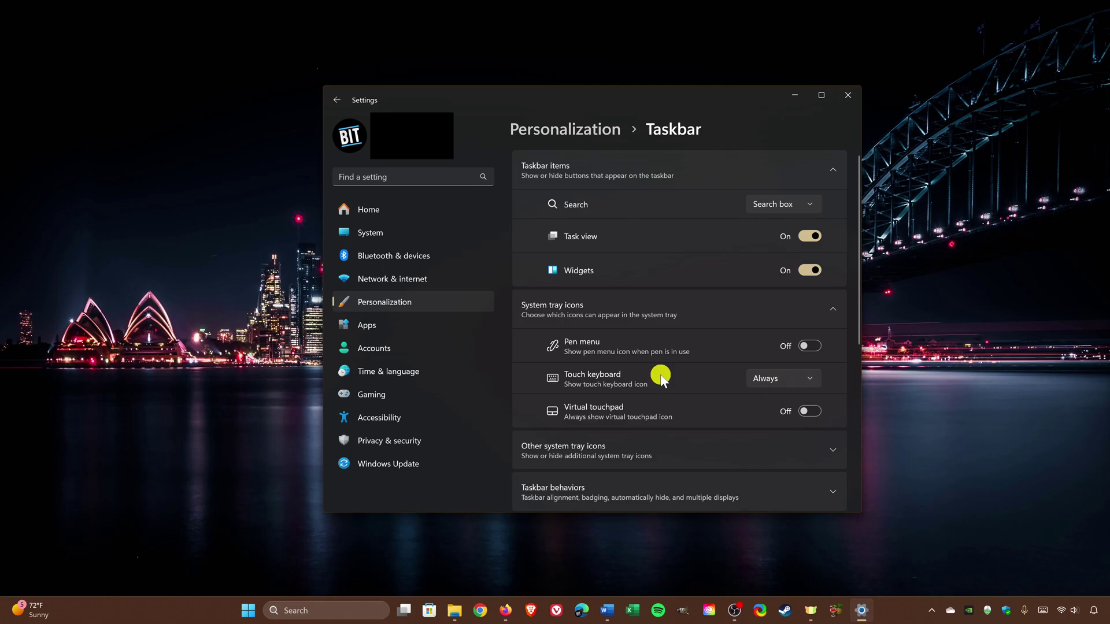
scroll(660, 379, "down", 5)
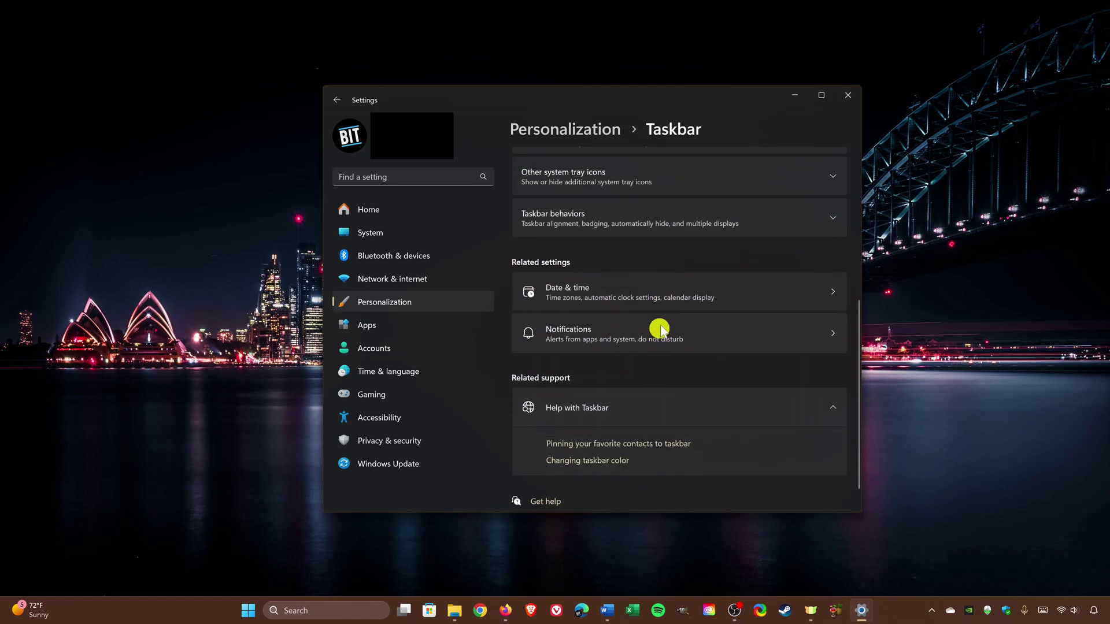
left_click(660, 225)
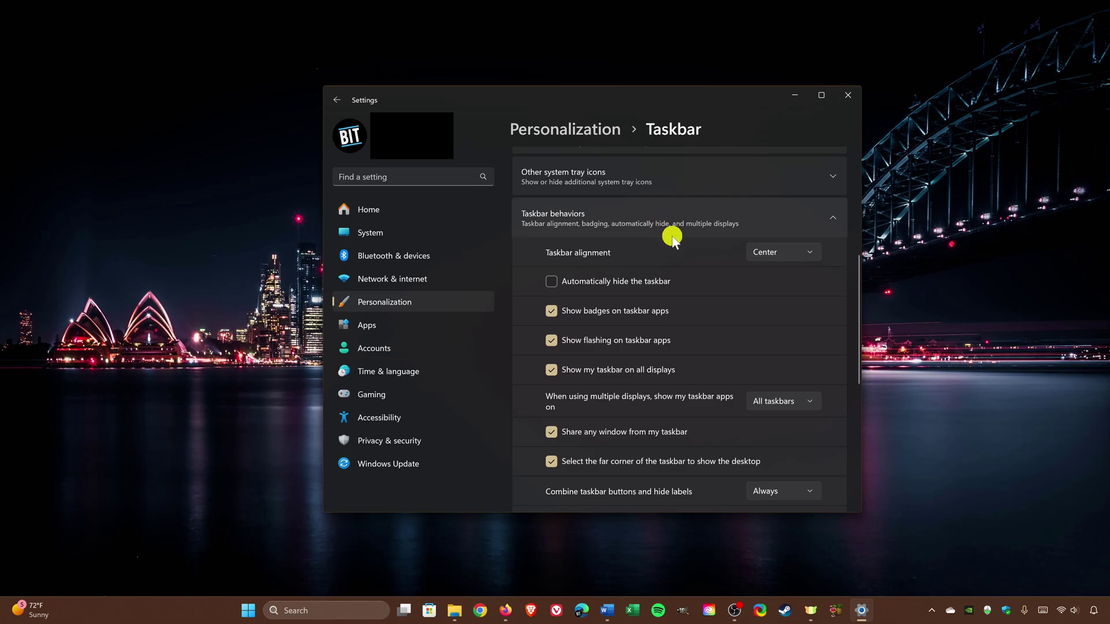
left_click(771, 252)
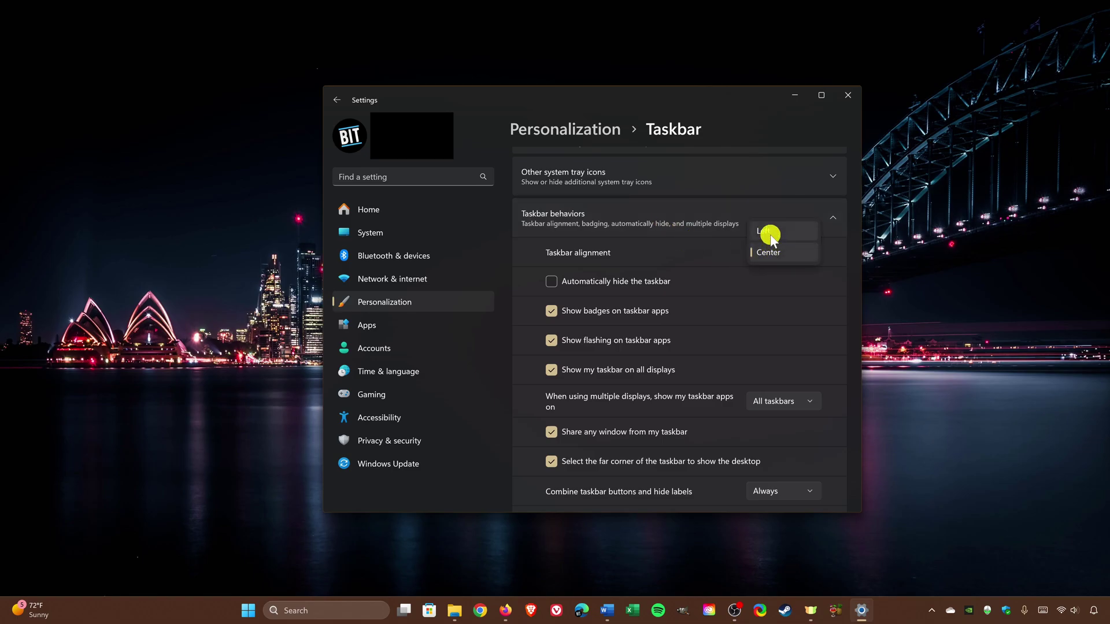
left_click(771, 233)
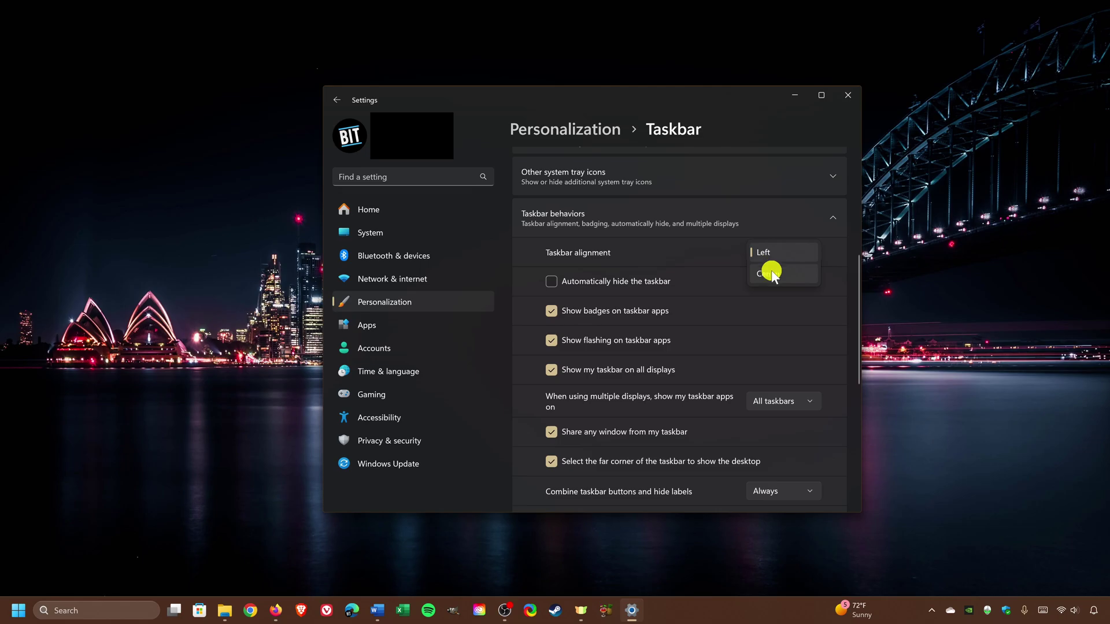
left_click(771, 274)
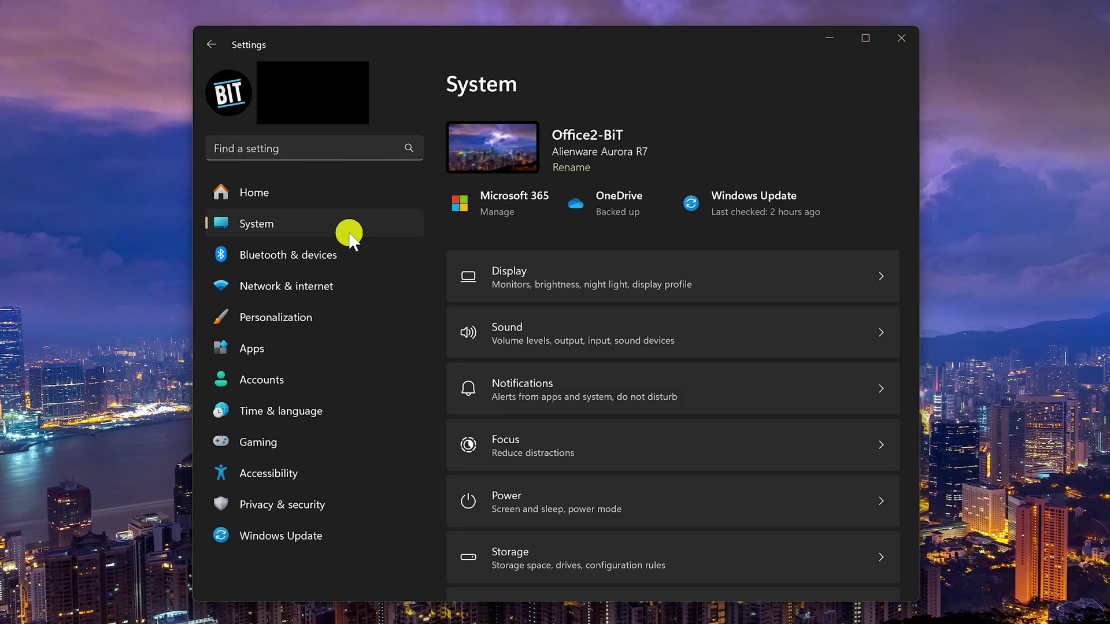
left_click(661, 388)
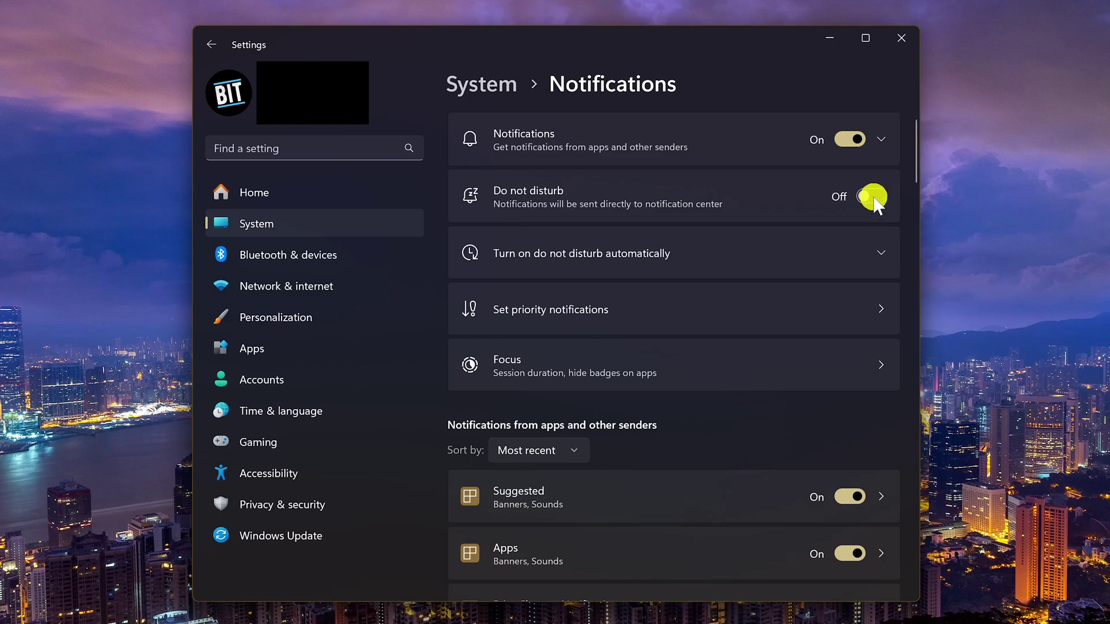
left_click(685, 267)
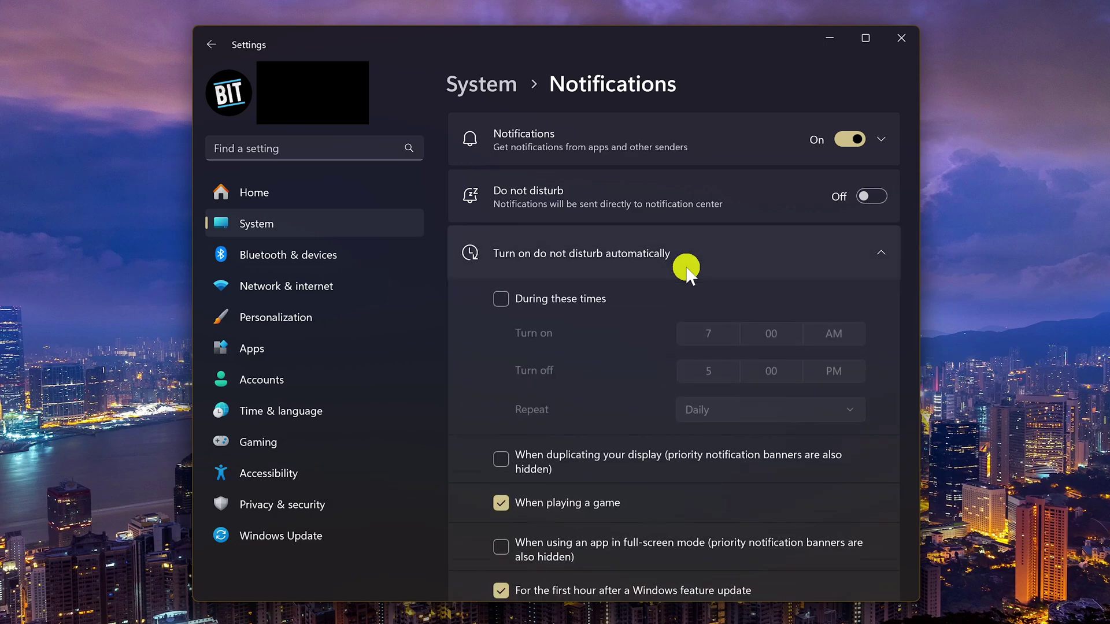
scroll(687, 270, "down", 2)
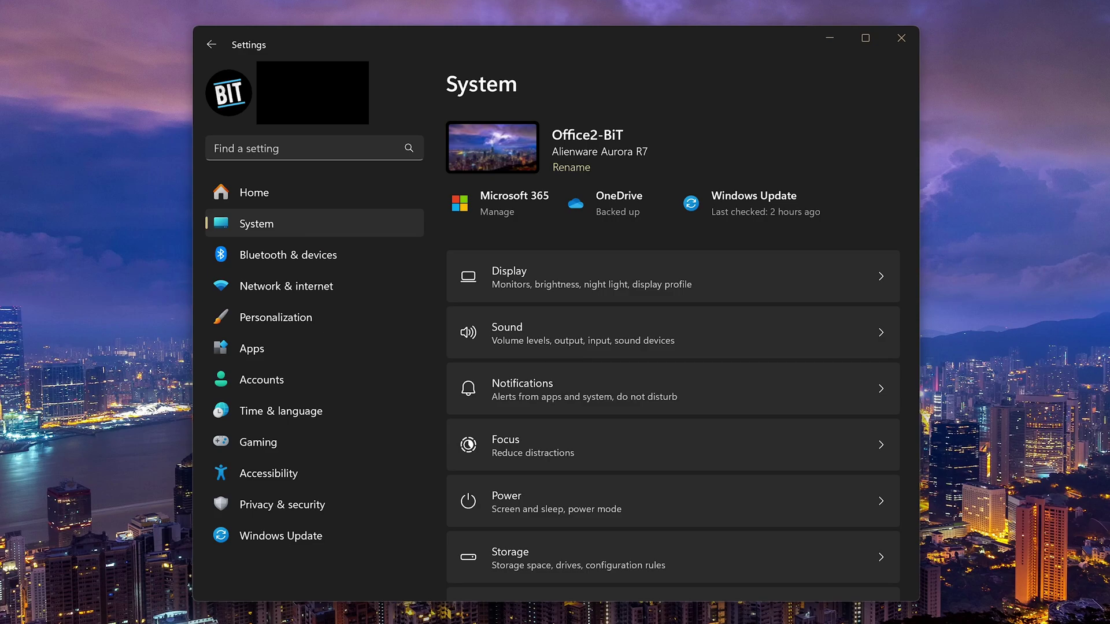
- Go to the Microphone app permissions under Privacy & security
left_click(371, 512)
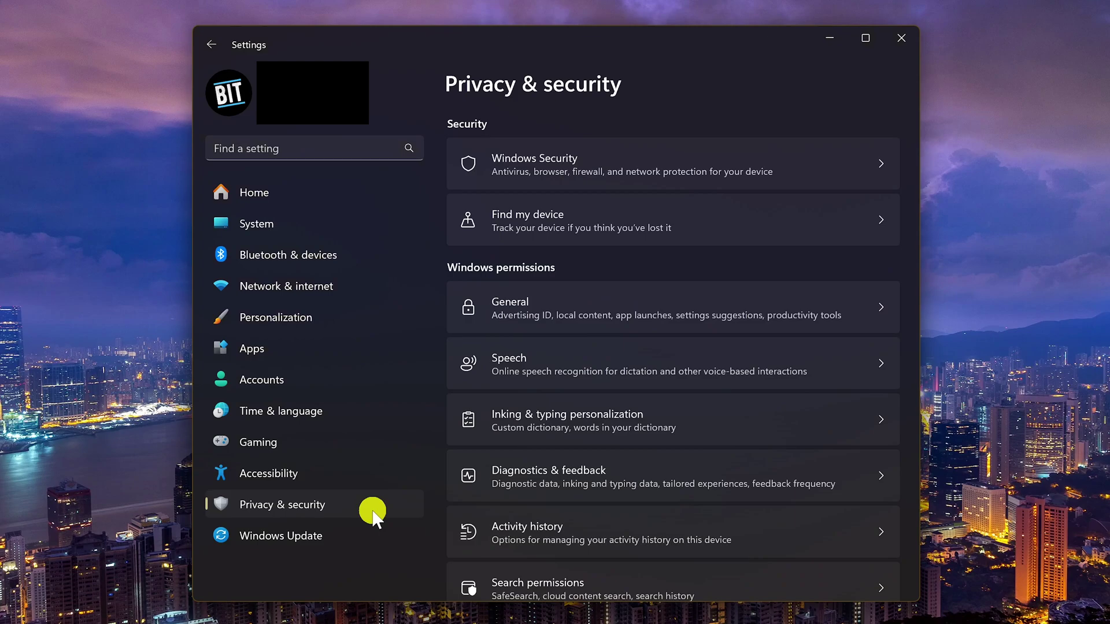
scroll(775, 422, "down", 7)
scroll(781, 400, "down", 1)
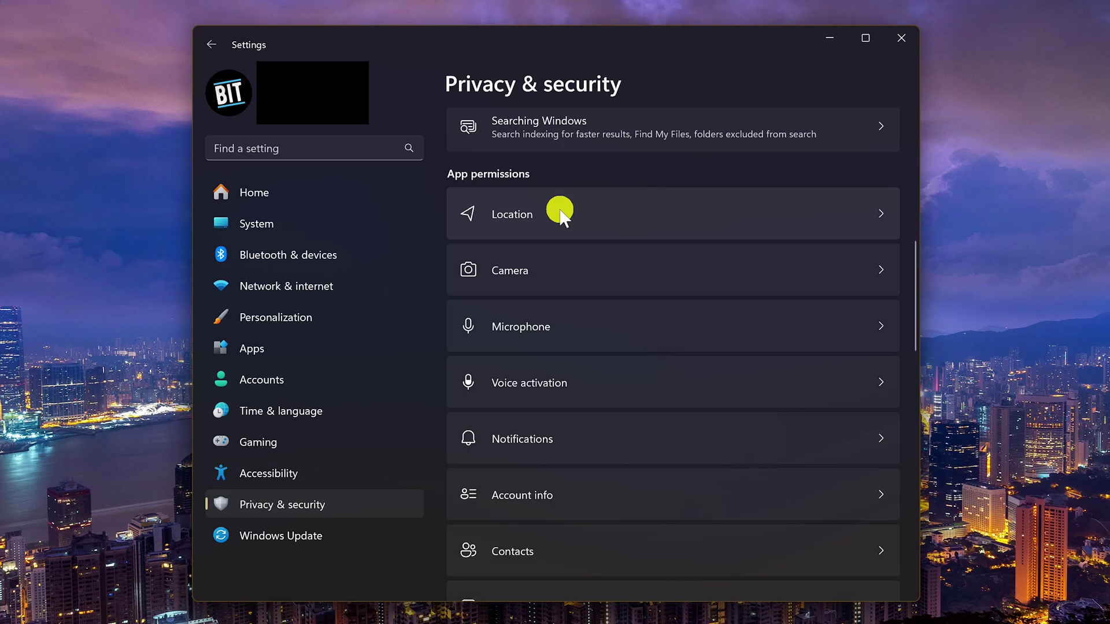
left_click(591, 332)
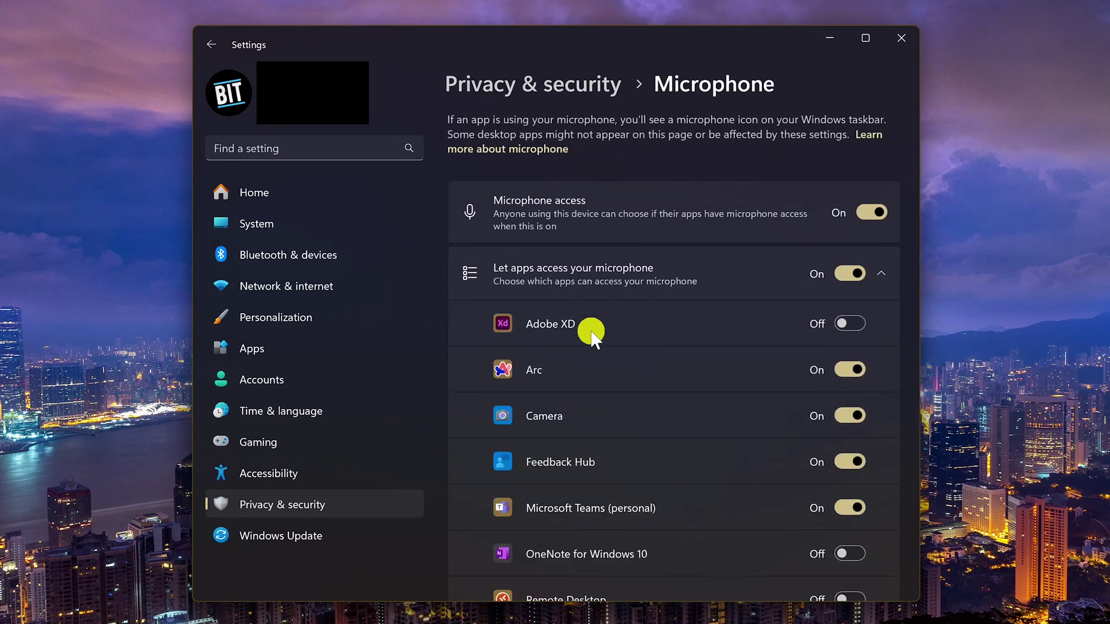
scroll(591, 333, "down", 3)
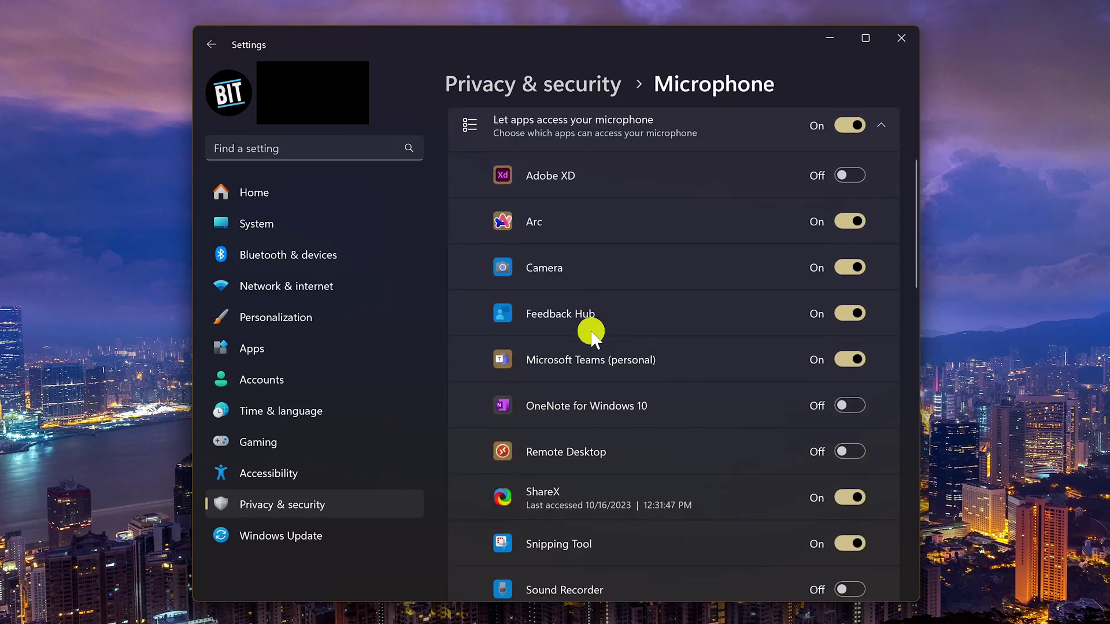
- Block Arc, Feedback Hub, ShareX and Windows Subsystem for Android from using the microphone
left_click(857, 222)
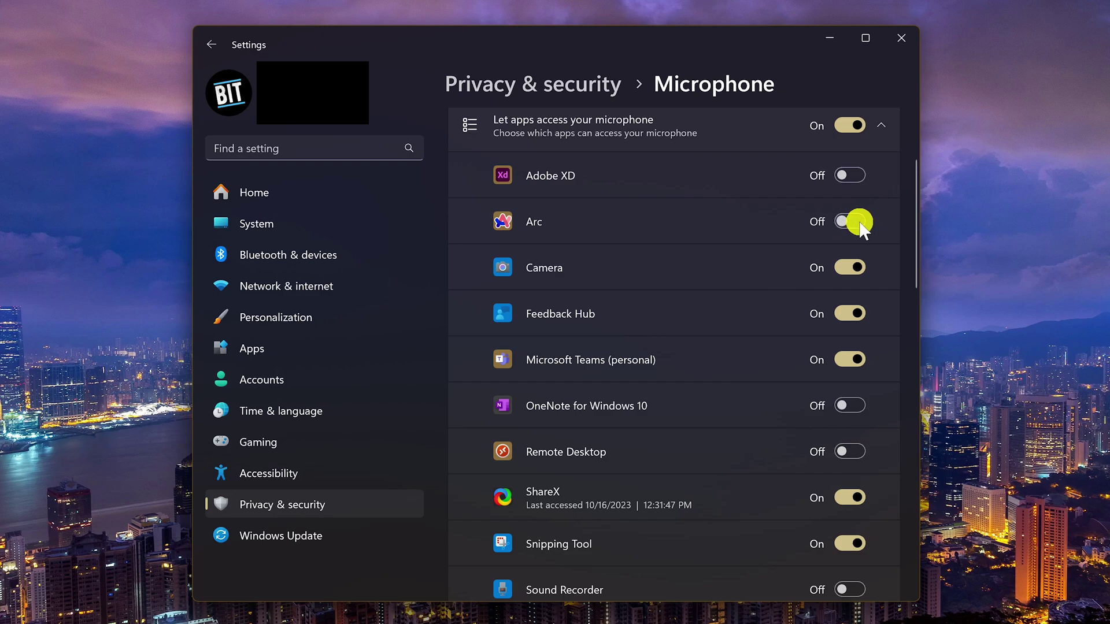
left_click(854, 313)
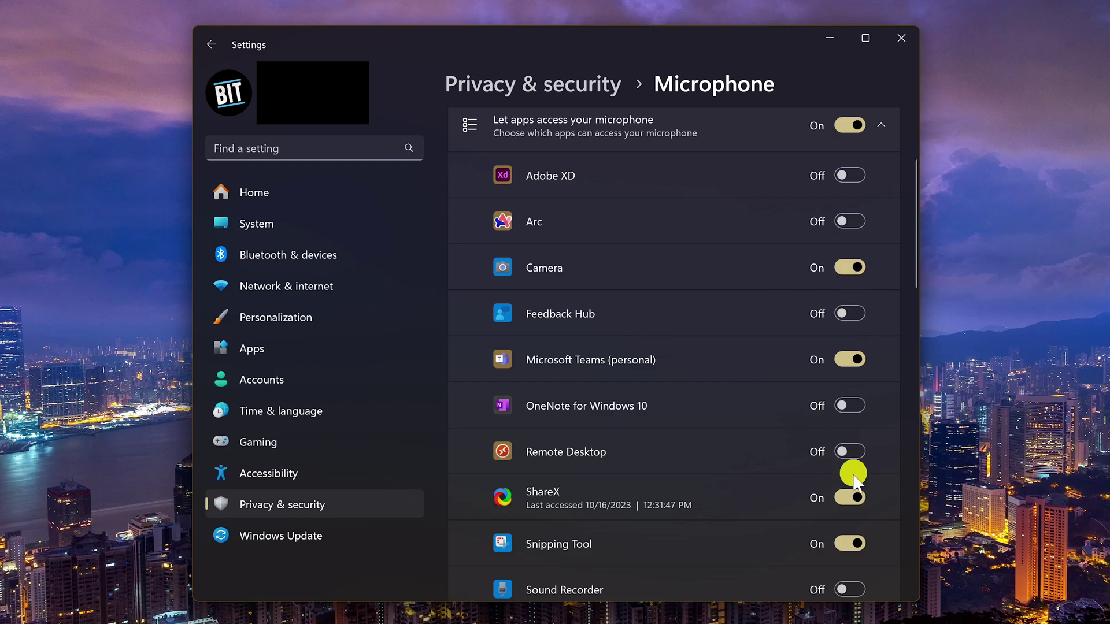
left_click(853, 497)
scroll(861, 503, "down", 2)
scroll(866, 508, "down", 1)
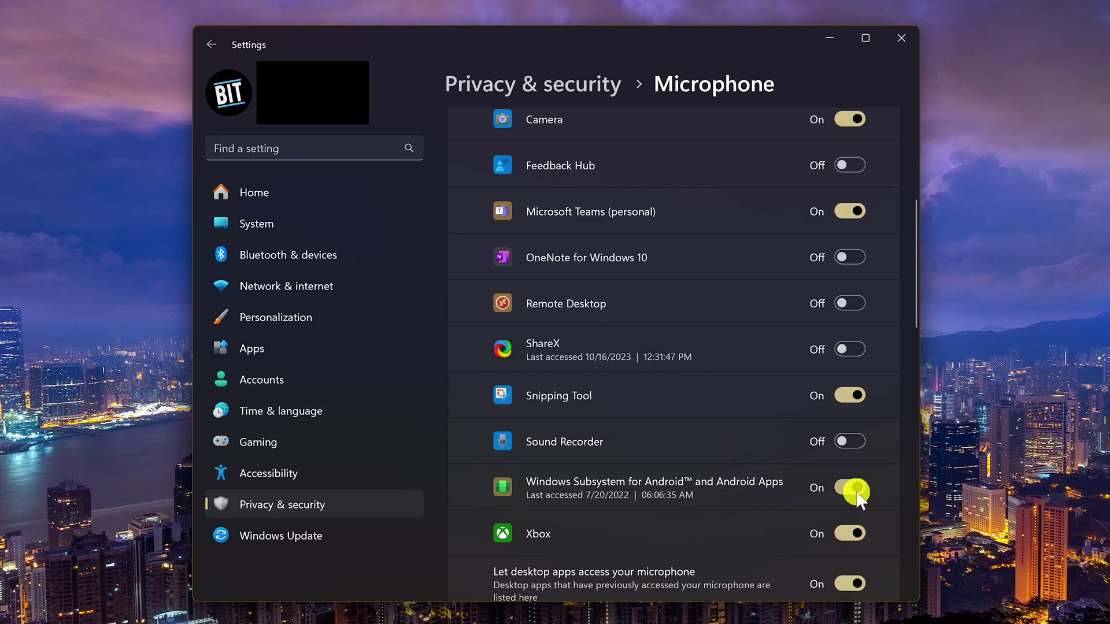
left_click(856, 492)
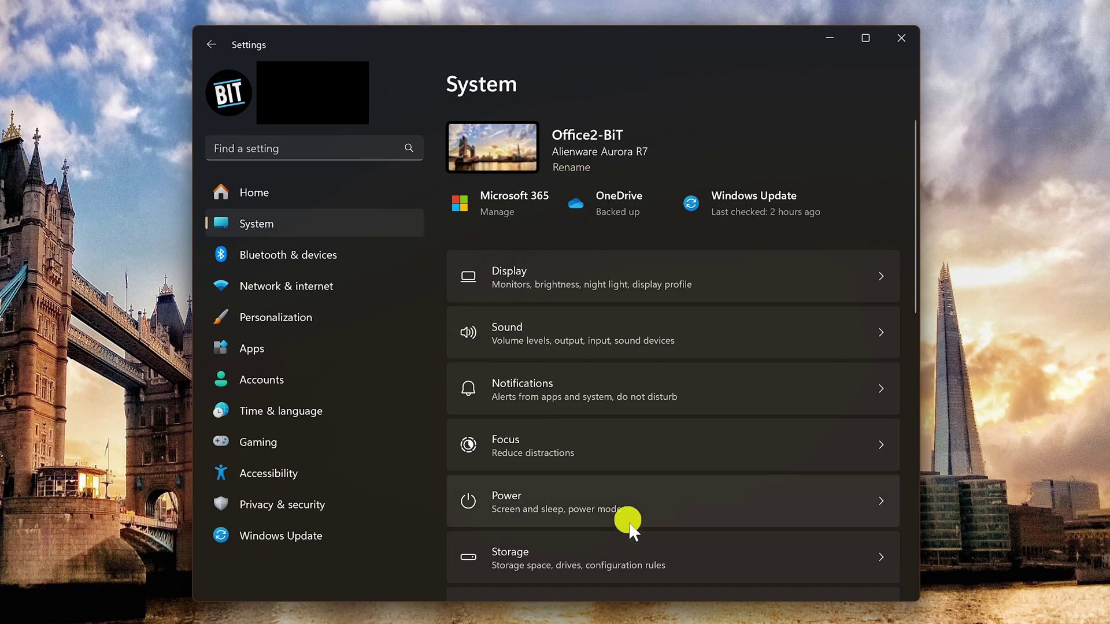
- Turn on Storage Sense and set it to run every week
left_click(641, 569)
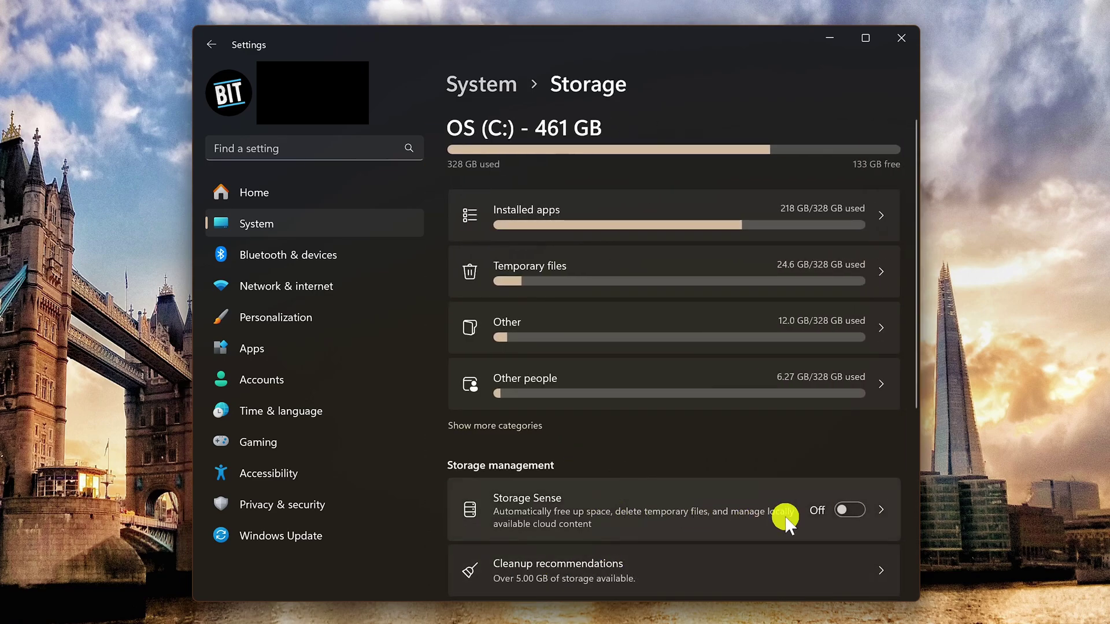
left_click(852, 512)
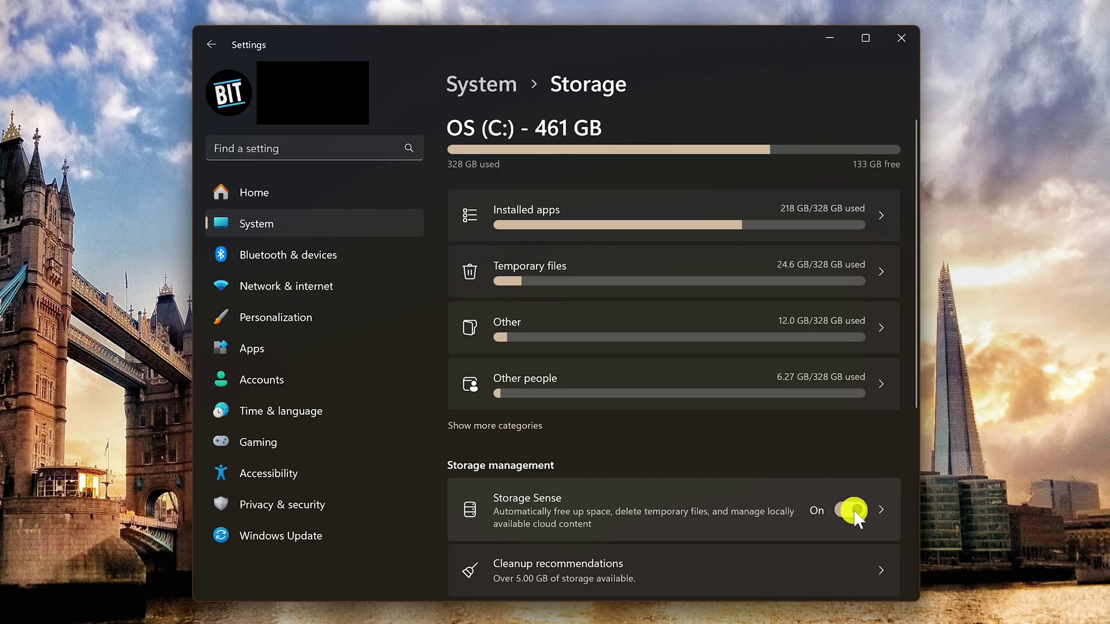
left_click(701, 516)
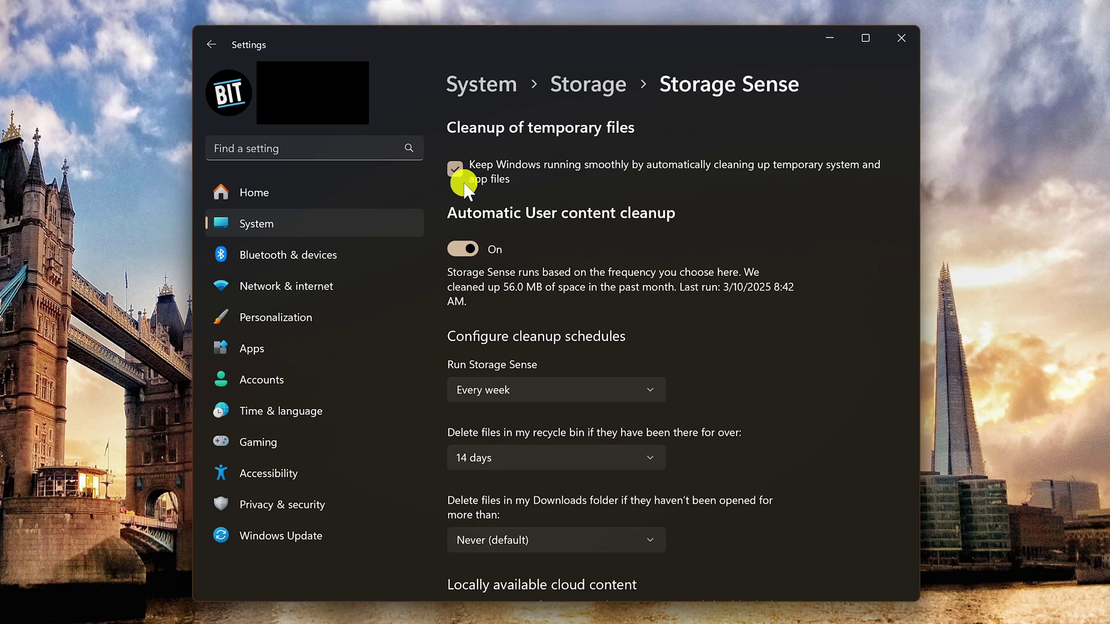
scroll(578, 231, "down", 4)
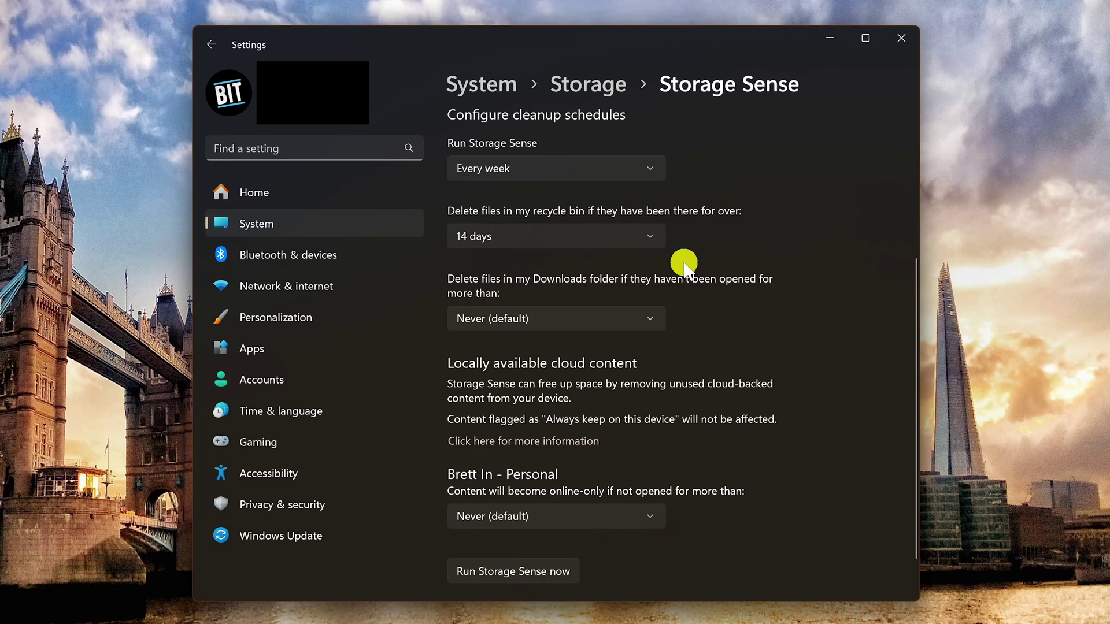
left_click(648, 169)
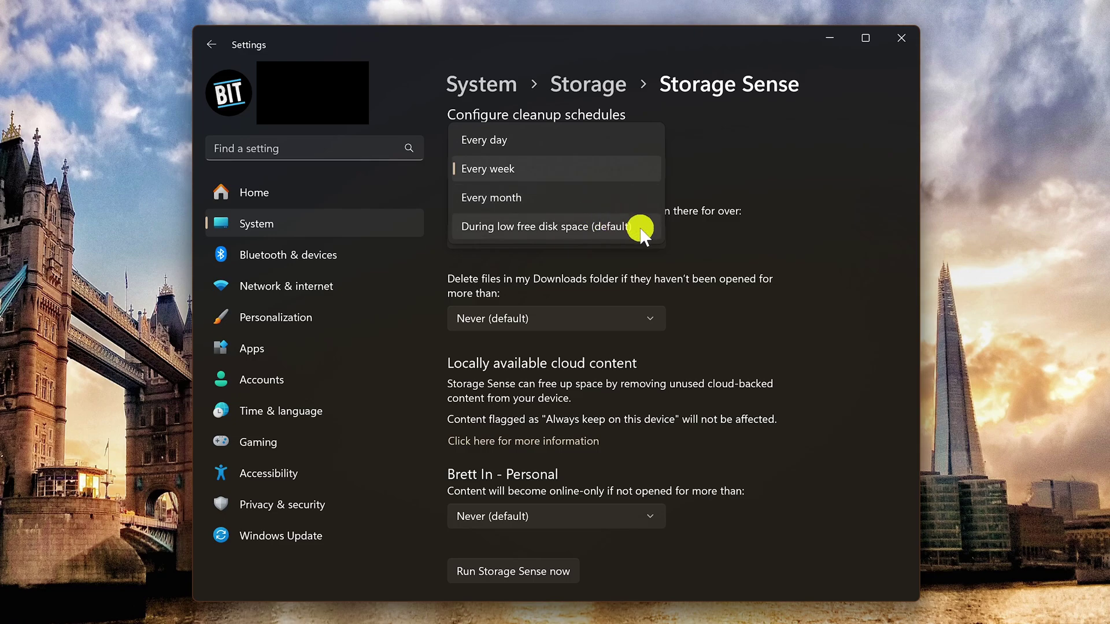
left_click(571, 177)
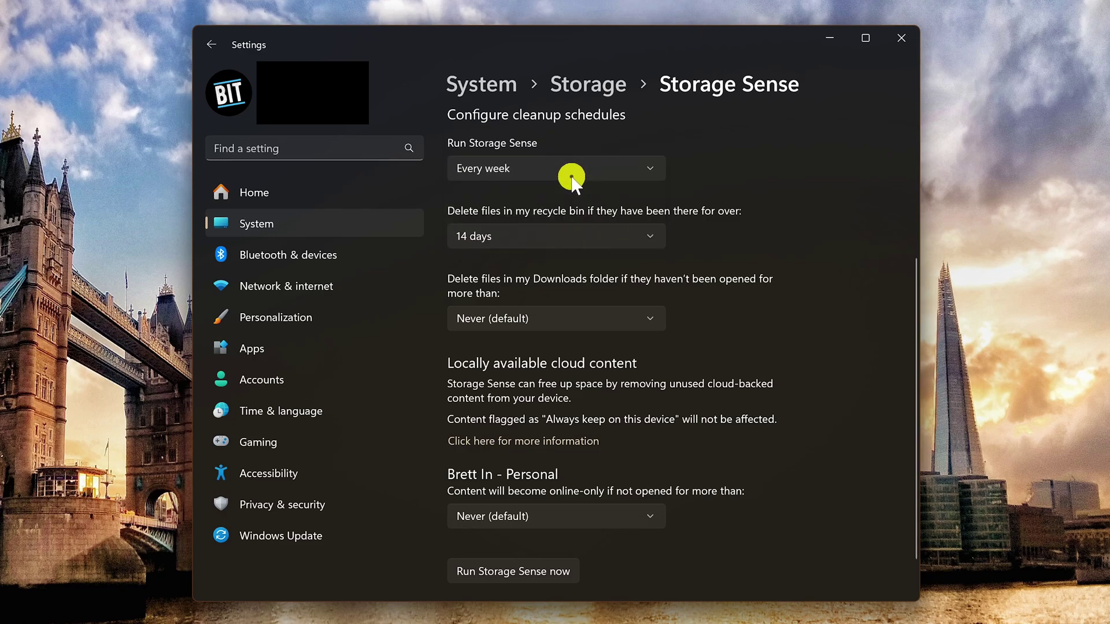
- Set recycle bin cleanup to 14 days; never clear Downloads or make cloud files online-only
left_click(623, 229)
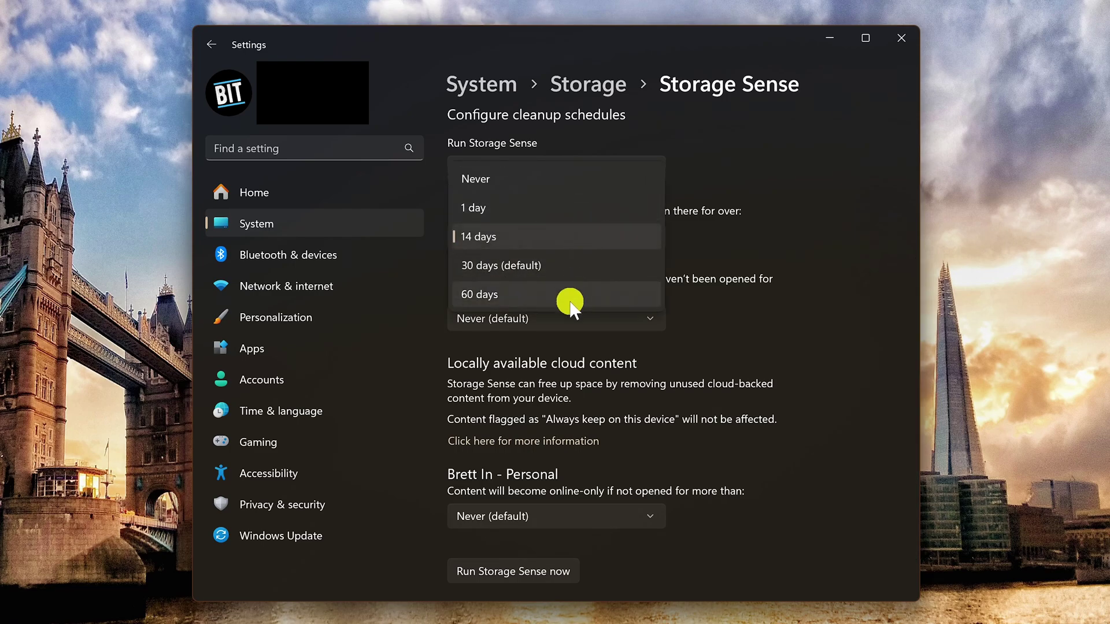
left_click(532, 245)
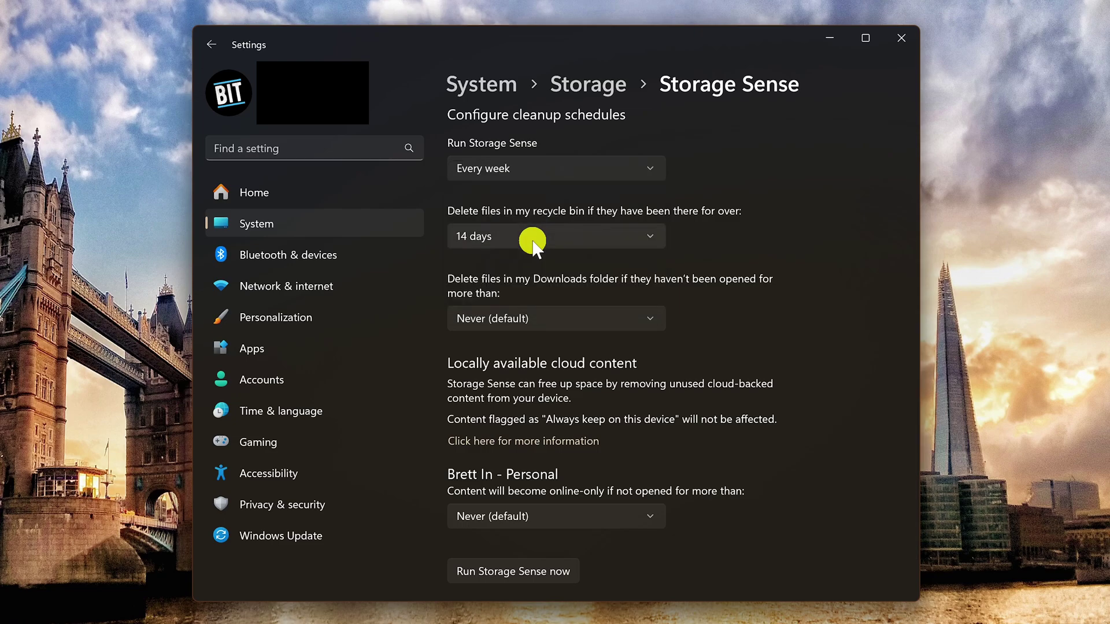
left_click(614, 315)
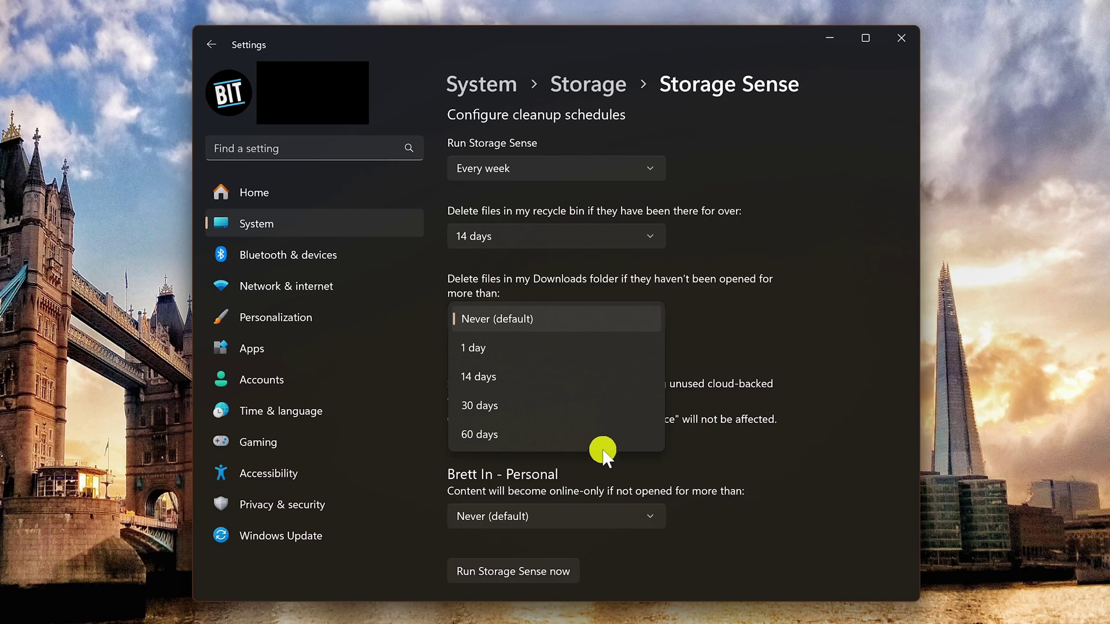
left_click(568, 316)
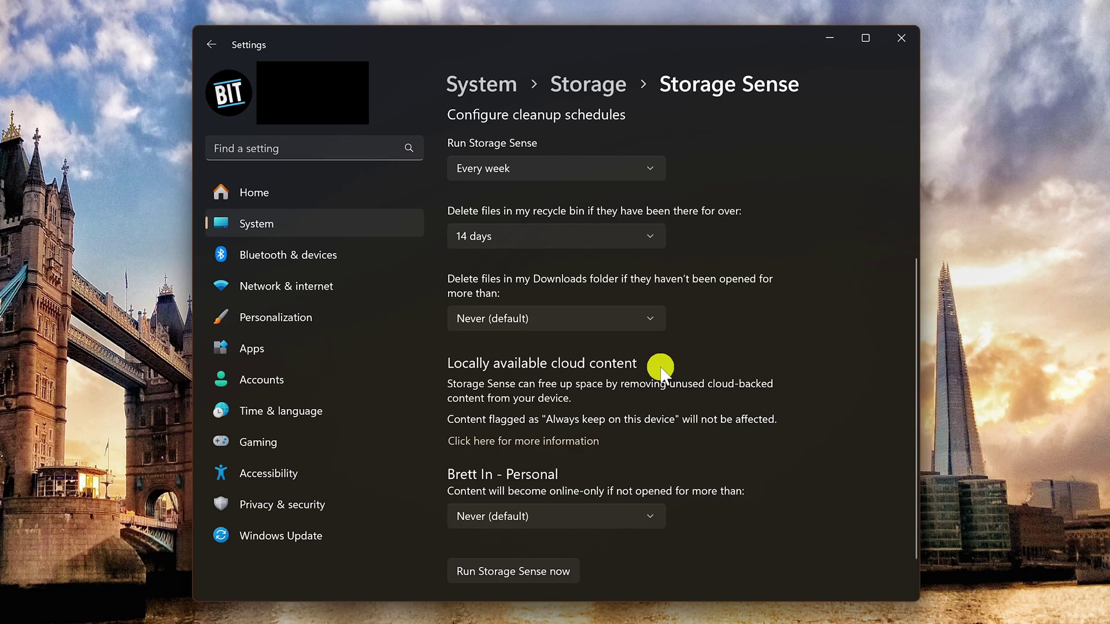
left_click(649, 516)
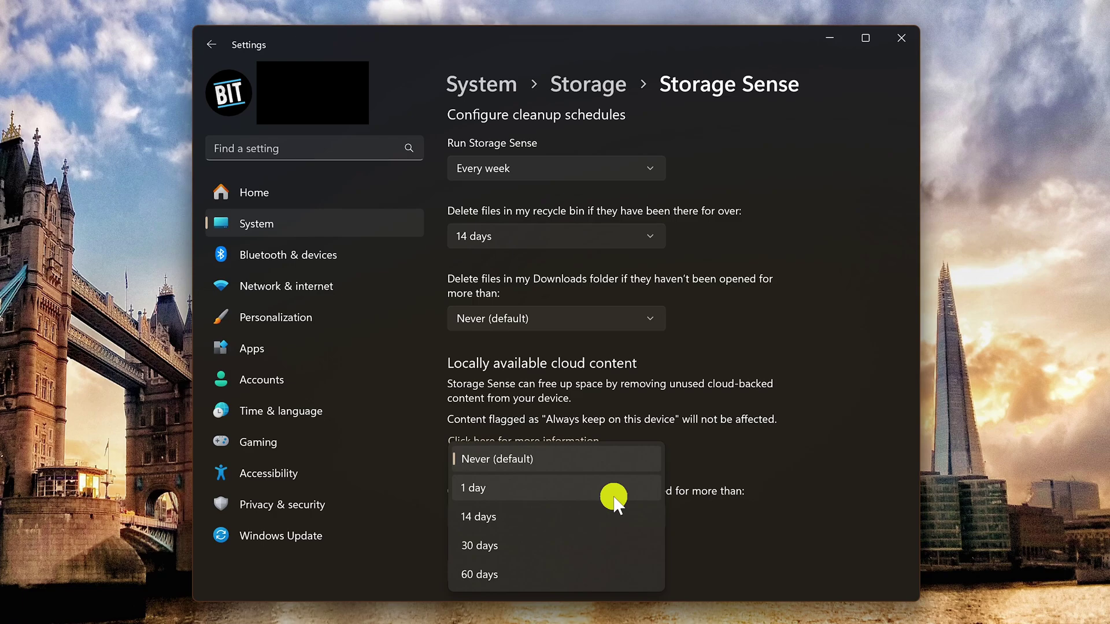
left_click(558, 466)
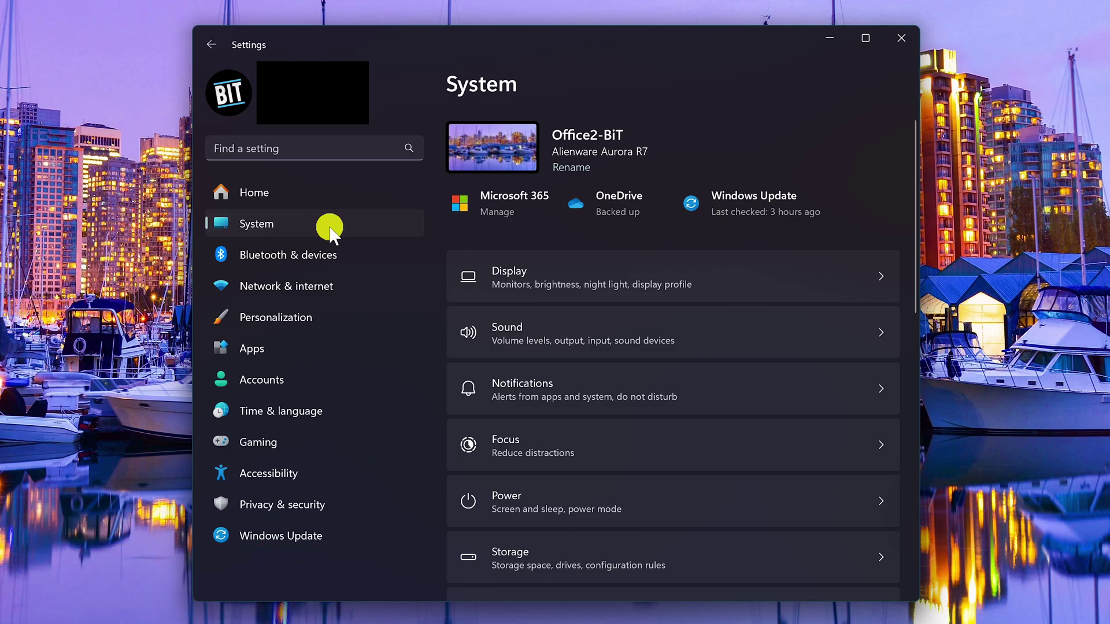
- Switch on Clipboard history and Clipboard history across your devices
scroll(688, 283, "down", 10)
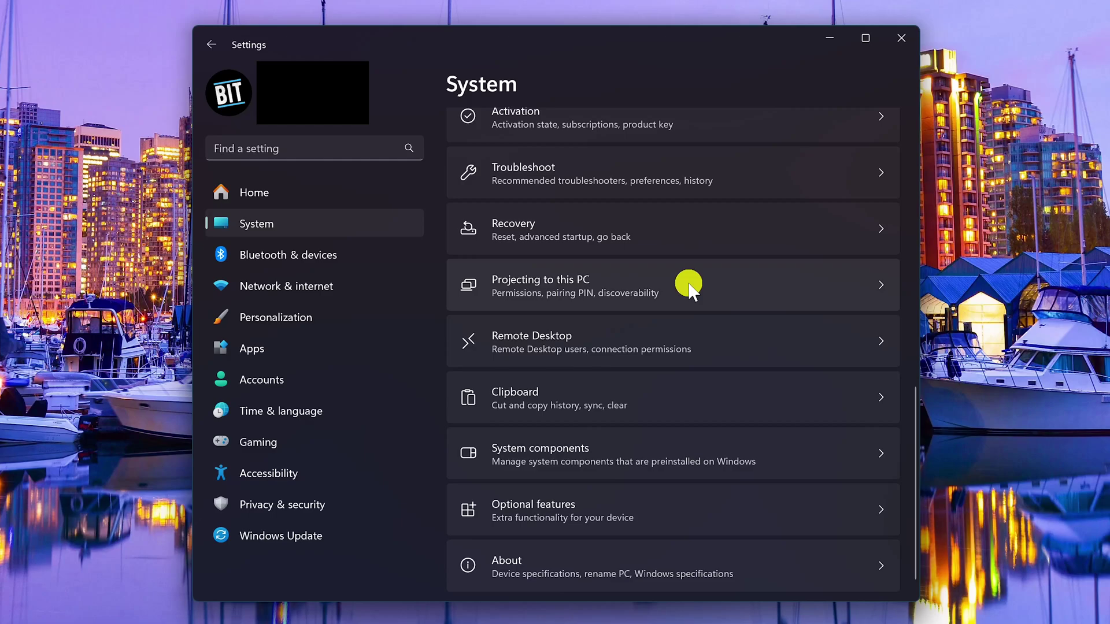
left_click(663, 403)
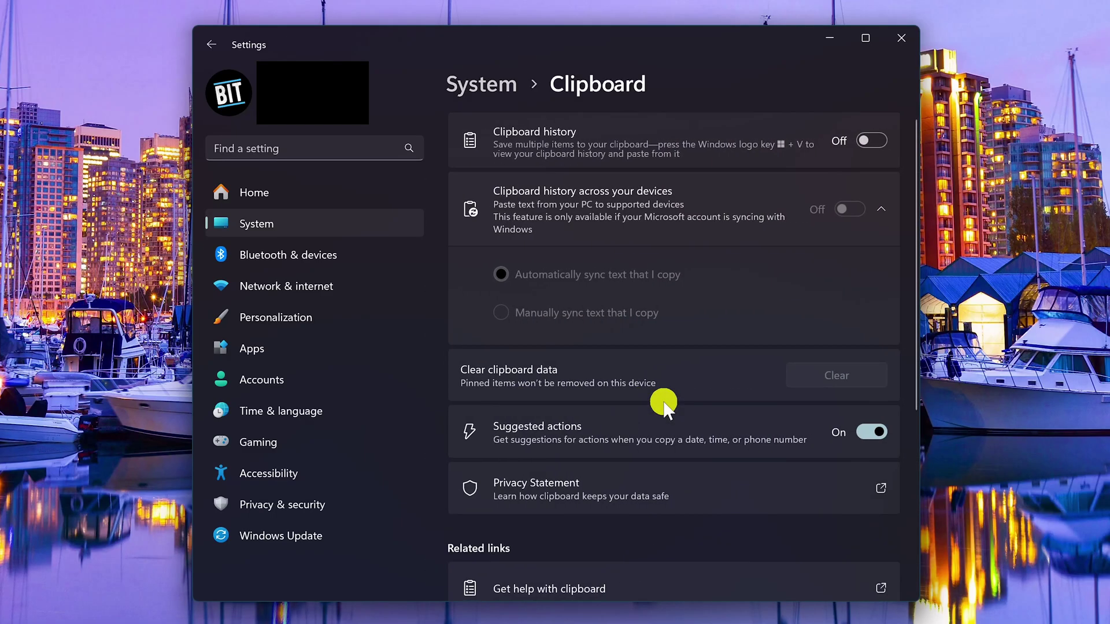
left_click(870, 145)
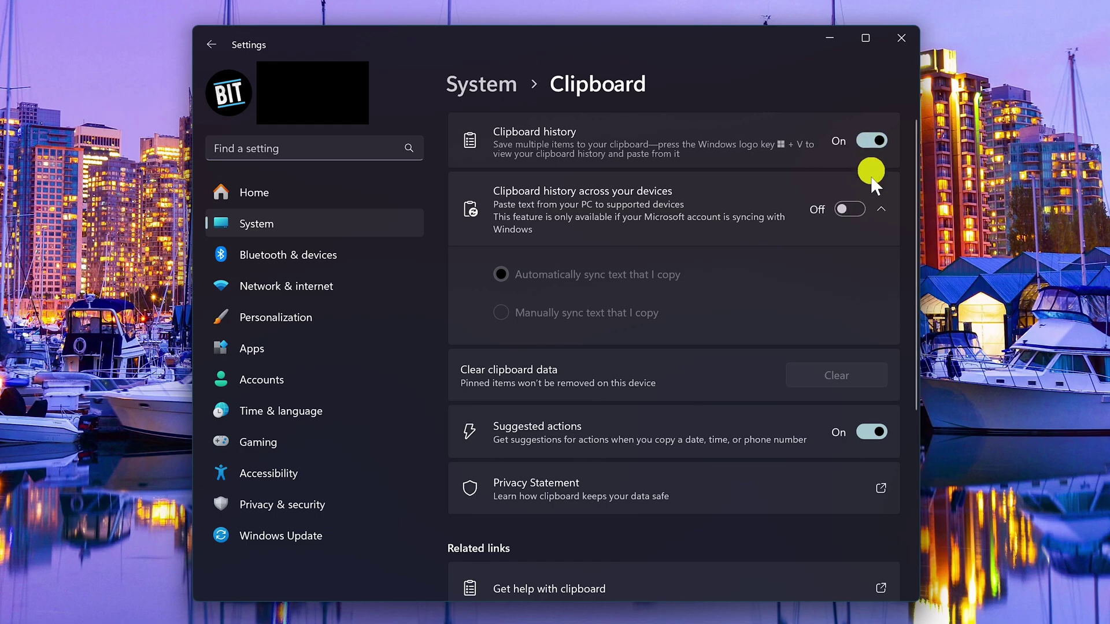
left_click(857, 210)
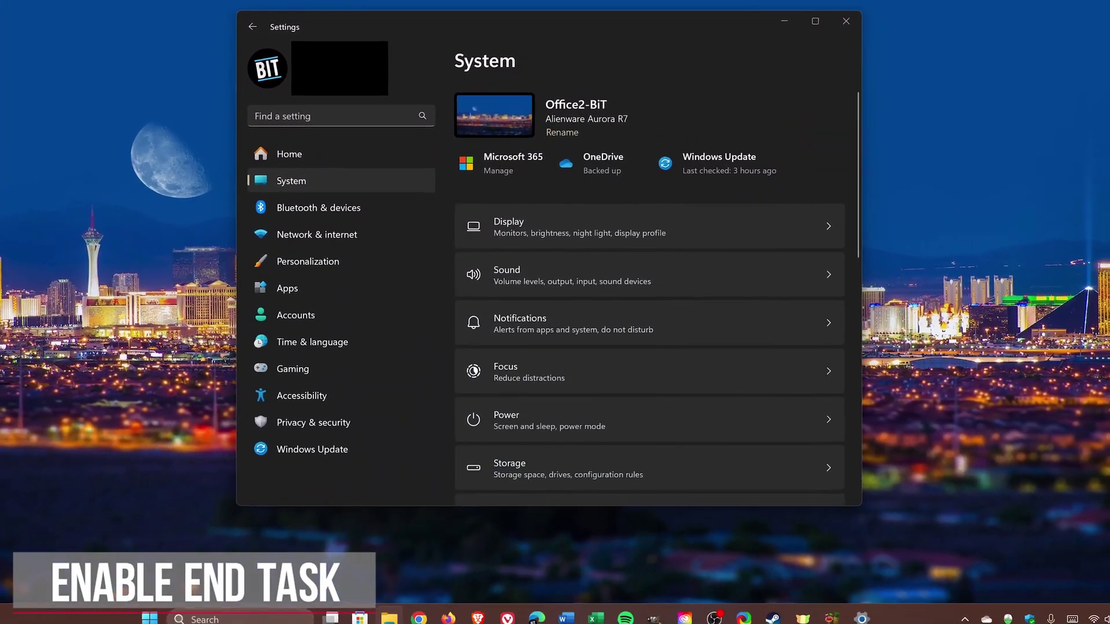
- Enable End task in developer settings, then force-close Excel from its taskbar menu
right_click(600, 620)
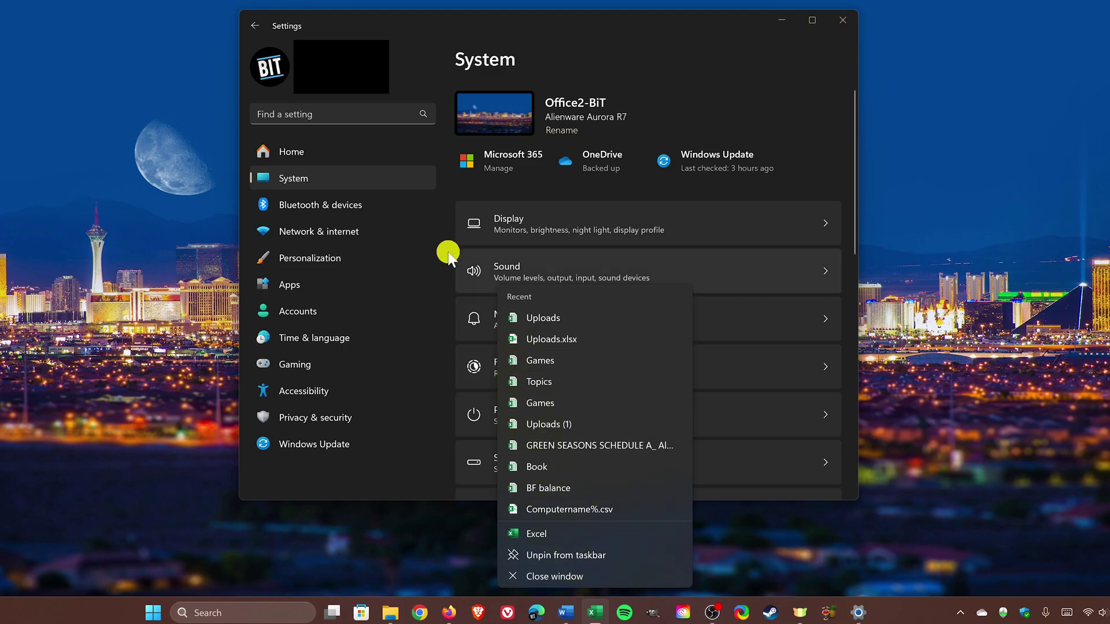
left_click(374, 183)
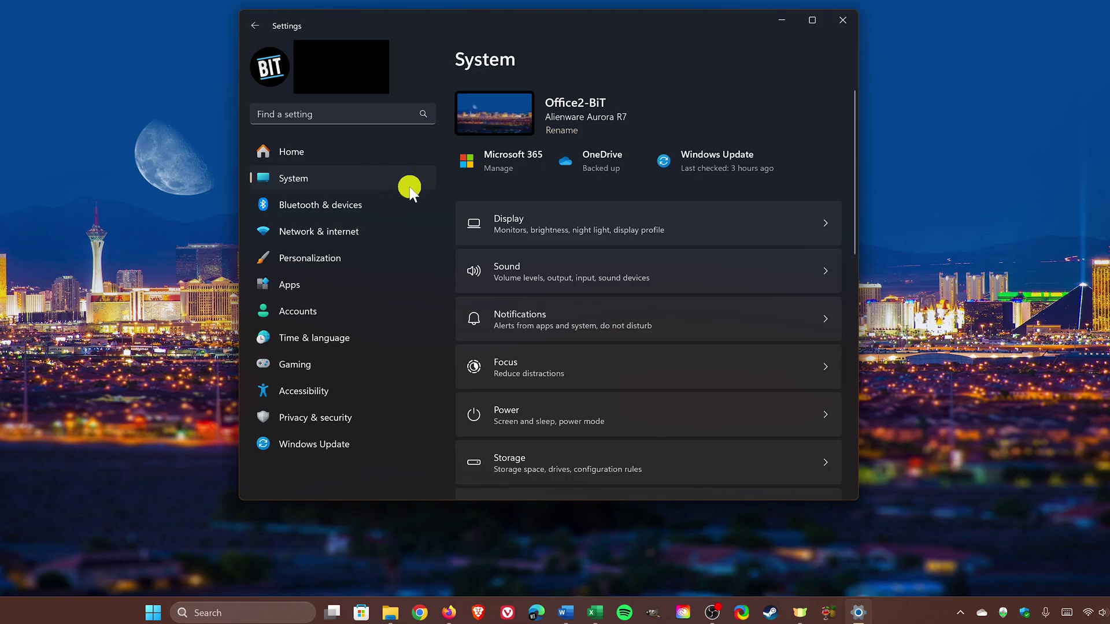
scroll(651, 218, "down", 3)
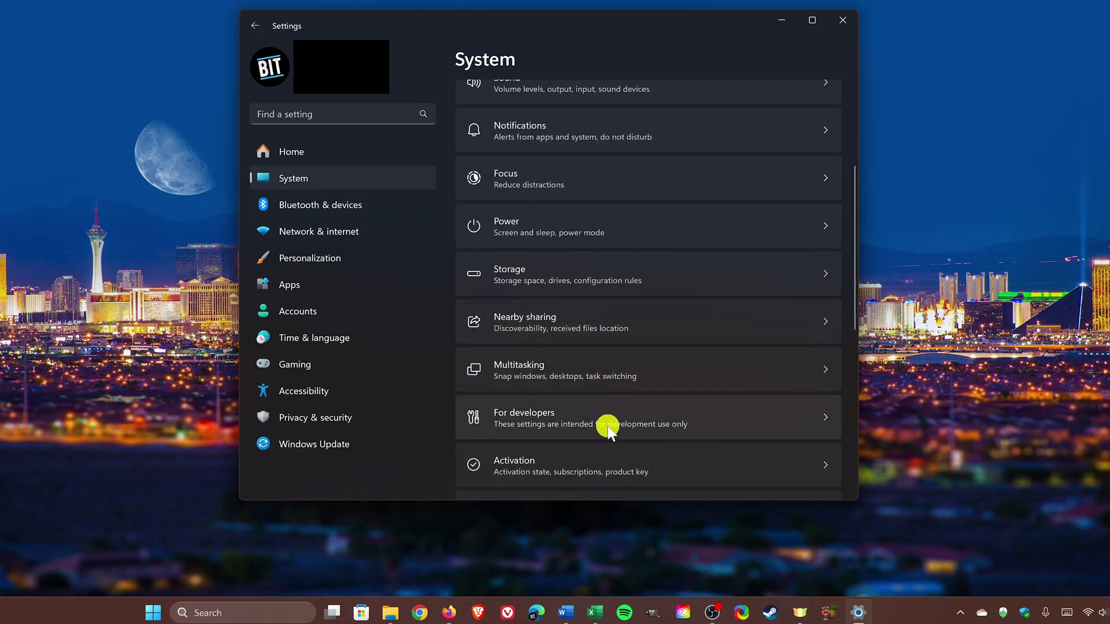
left_click(607, 427)
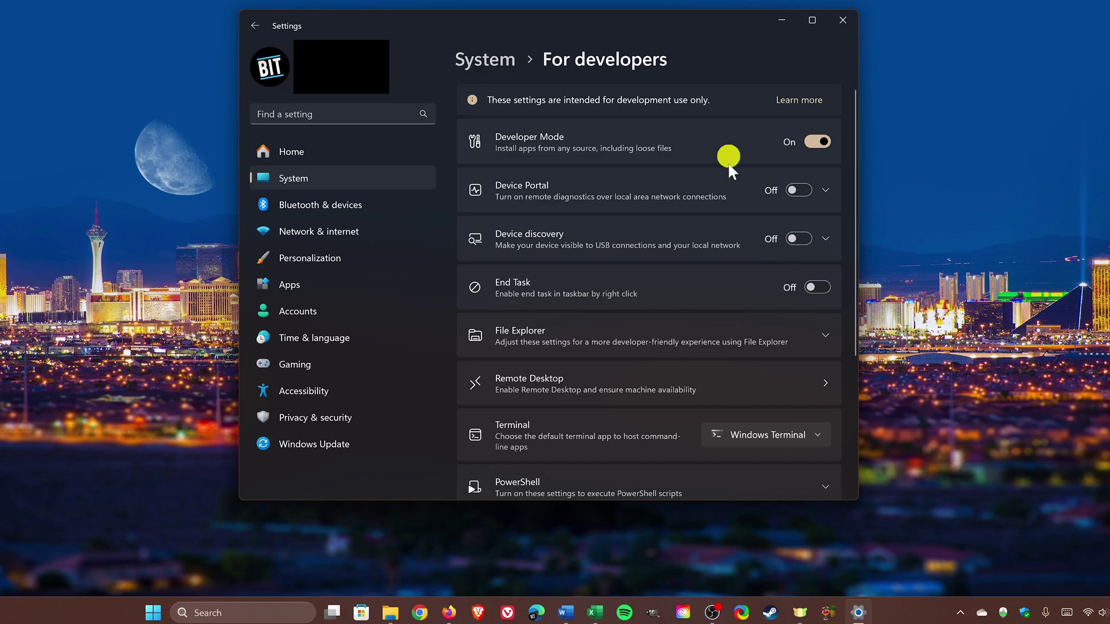
left_click(820, 287)
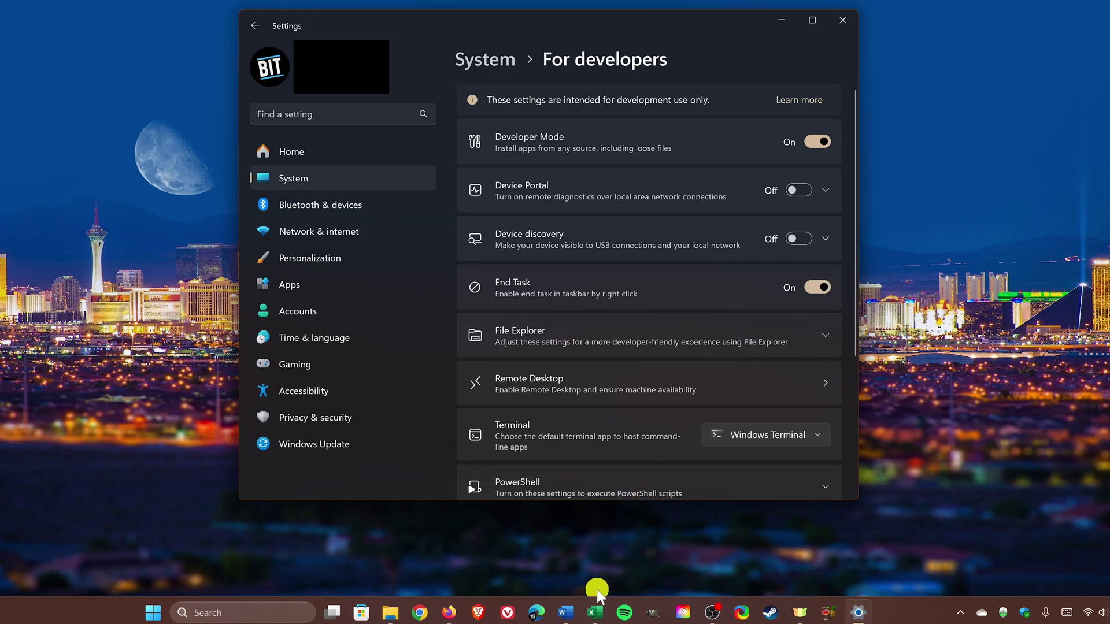
right_click(596, 614)
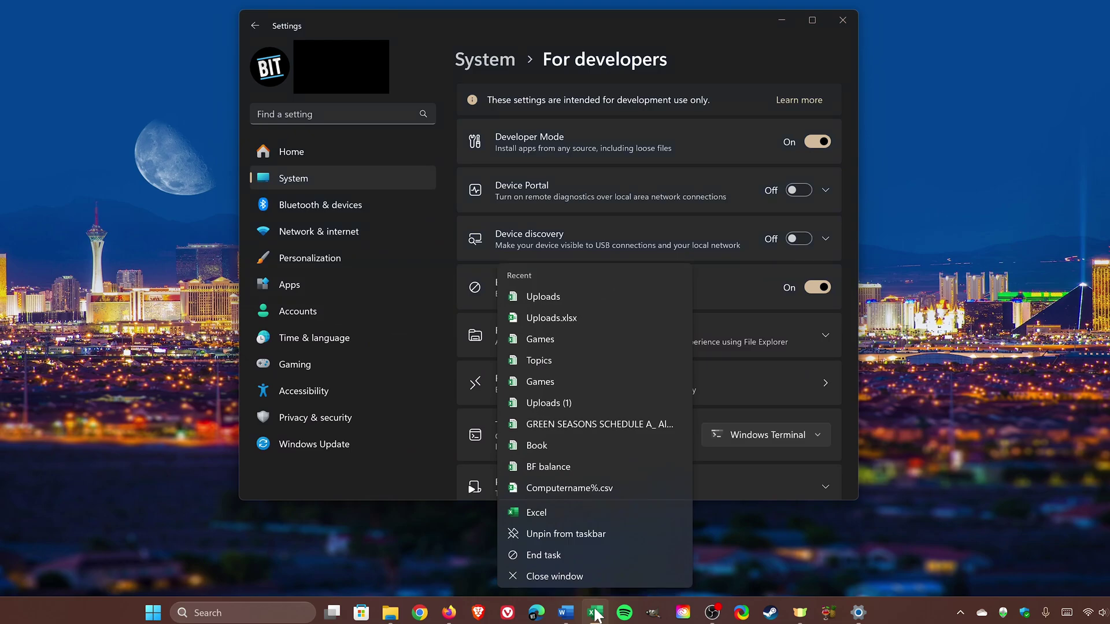
left_click(581, 555)
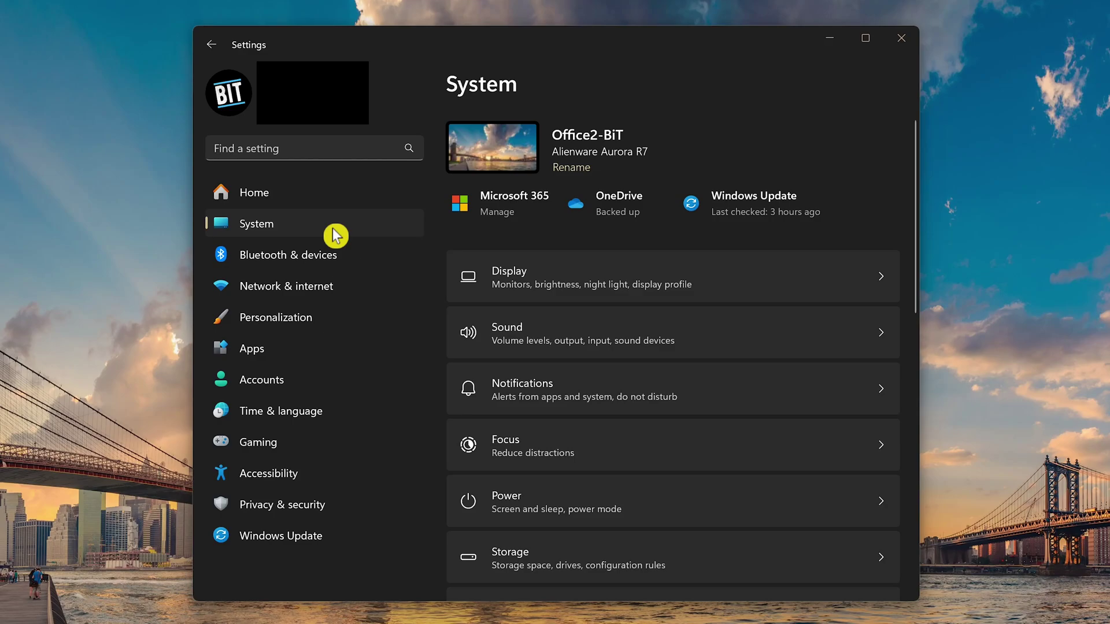
- Switch the Voice access toggle on under Accessibility > Speech
left_click(316, 481)
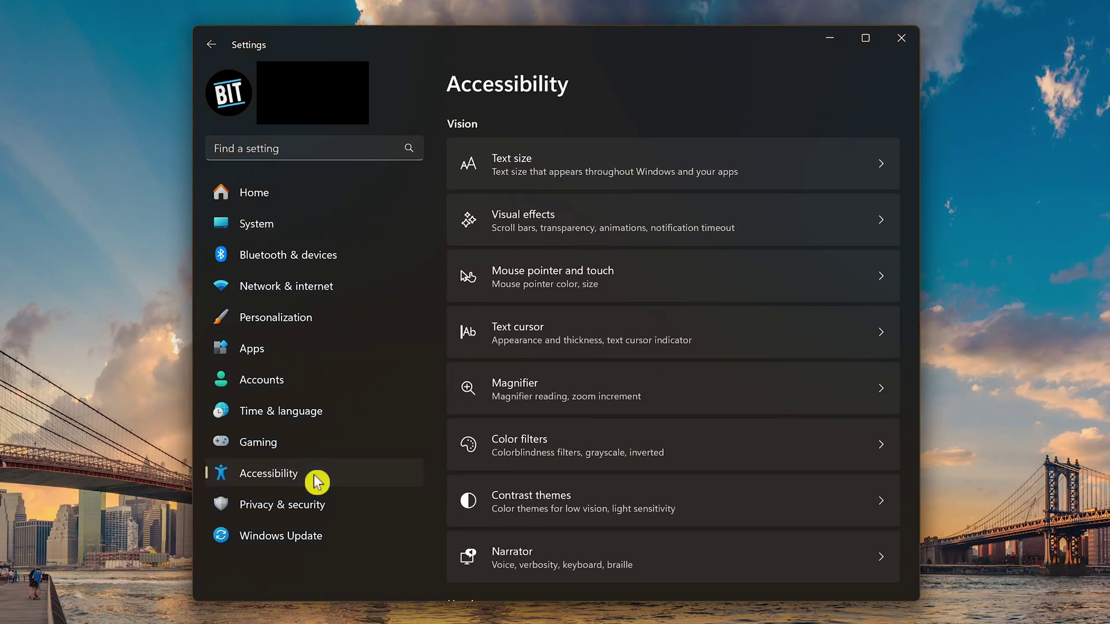
scroll(735, 303, "down", 2)
scroll(746, 303, "down", 5)
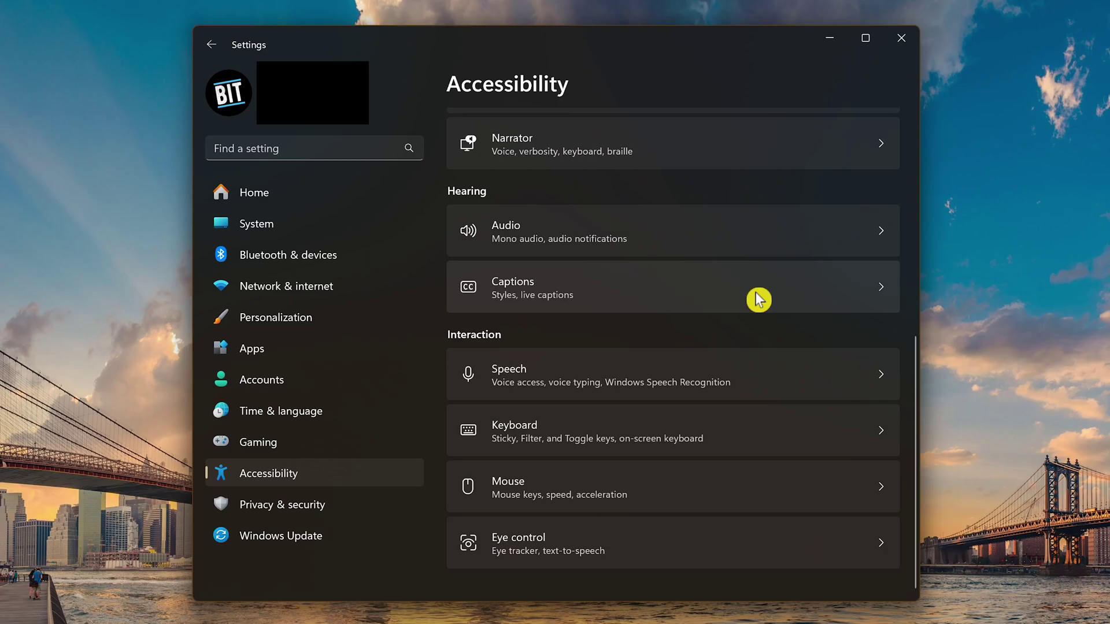
left_click(598, 377)
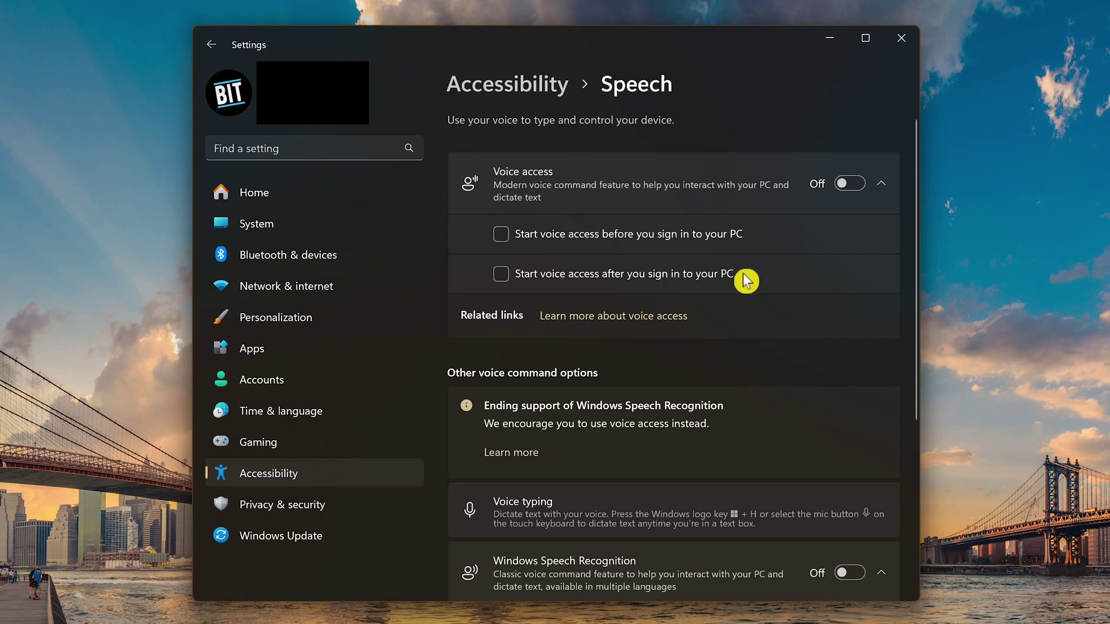
left_click(848, 184)
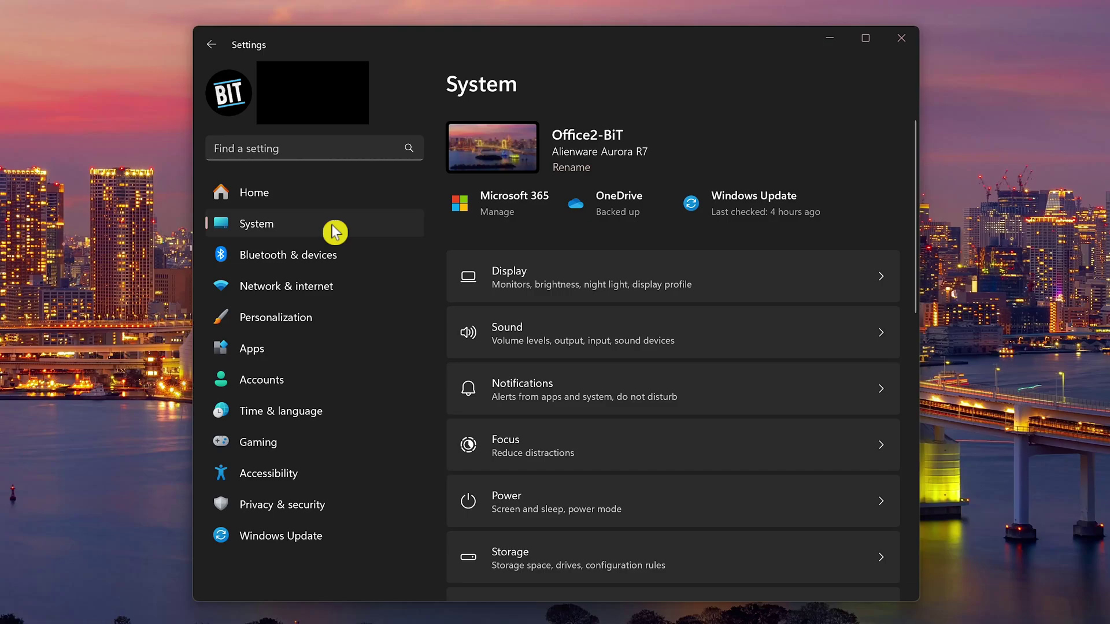
- Go to Data usage in Advanced network settings and start a data limit for Wi-Fi (ATT-TG)
left_click(355, 288)
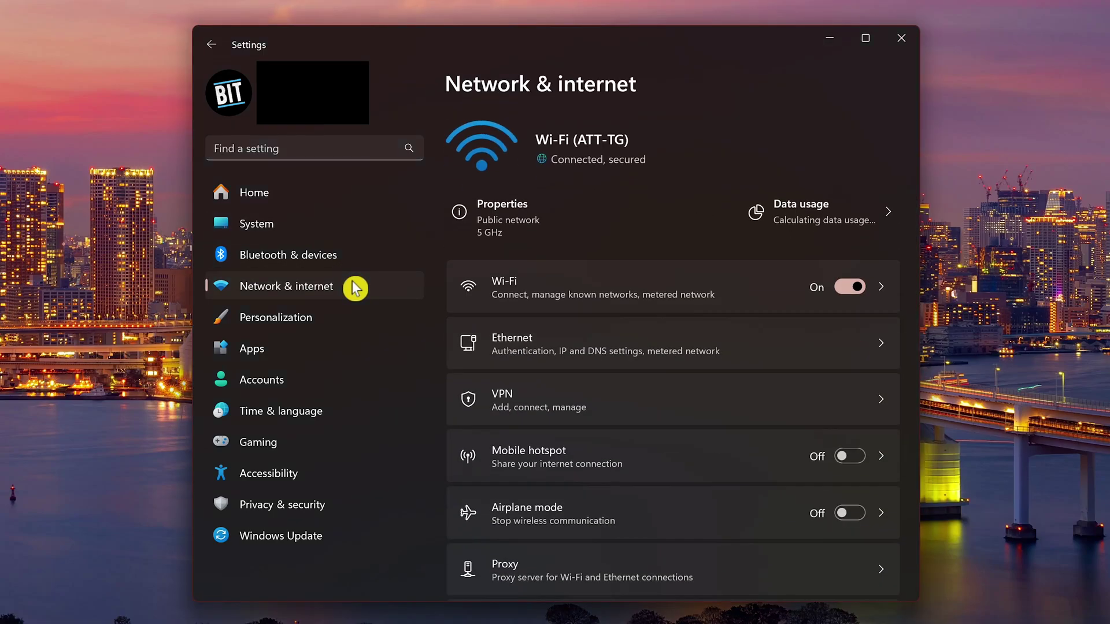
scroll(559, 300, "down", 3)
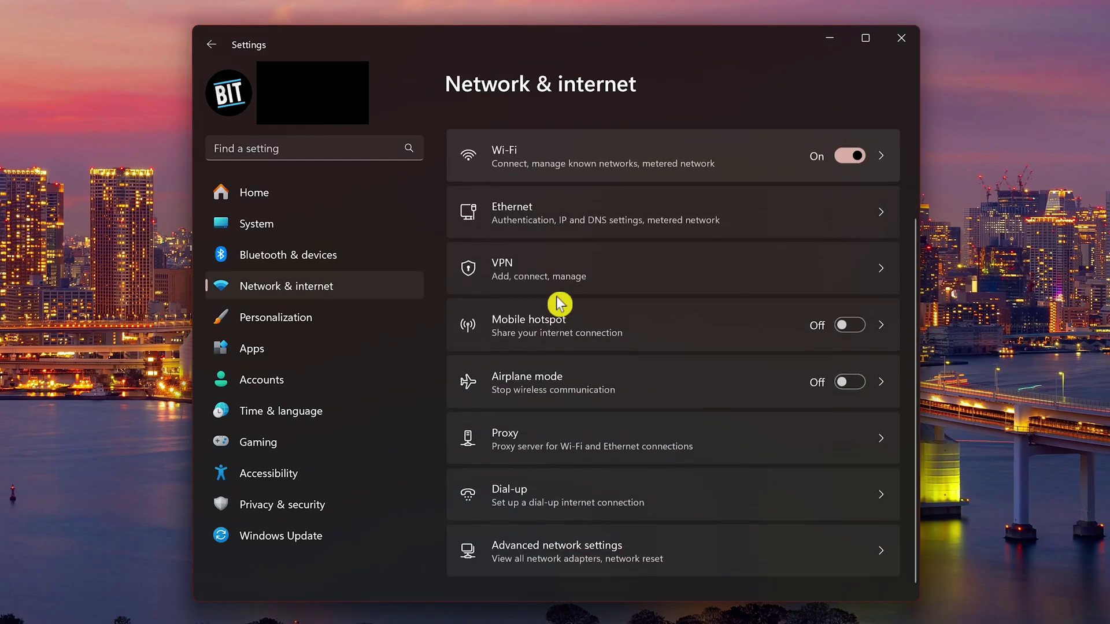
left_click(674, 545)
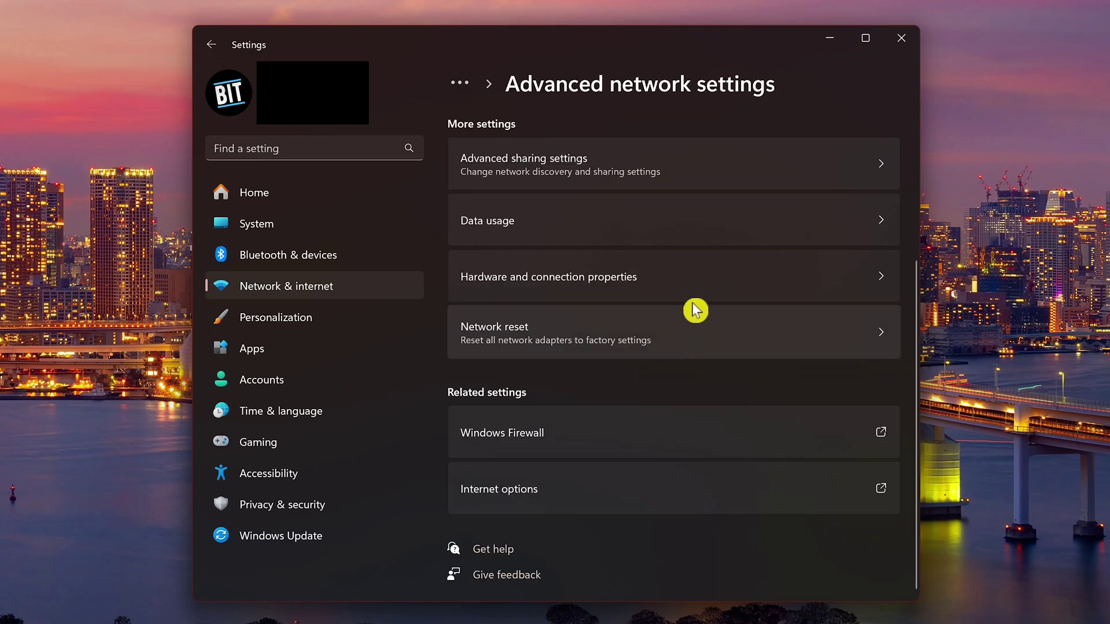
left_click(701, 220)
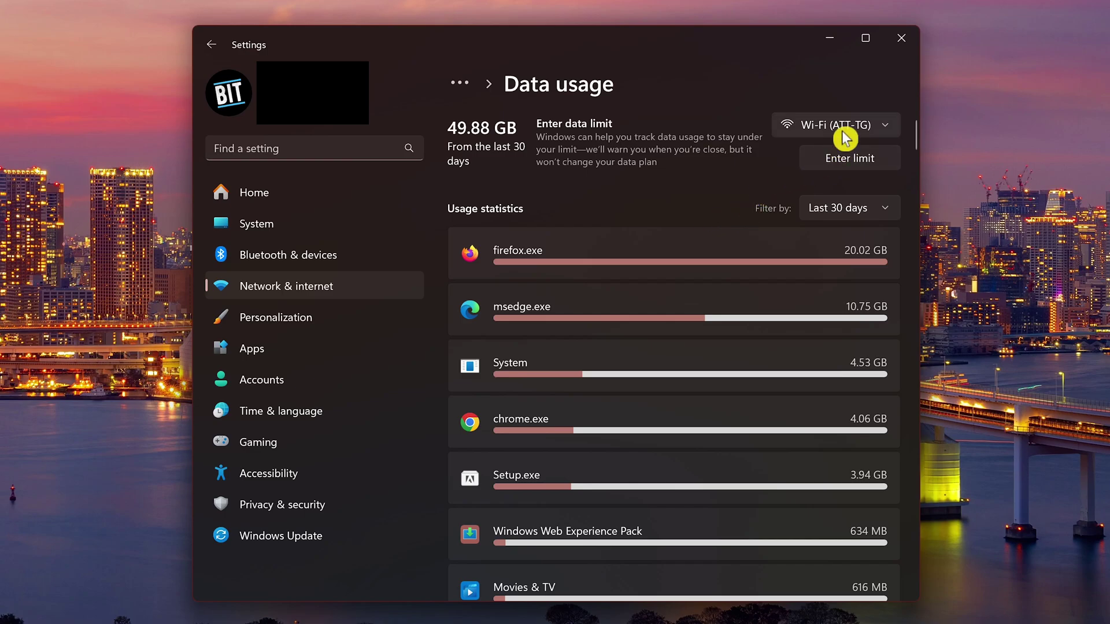
left_click(844, 133)
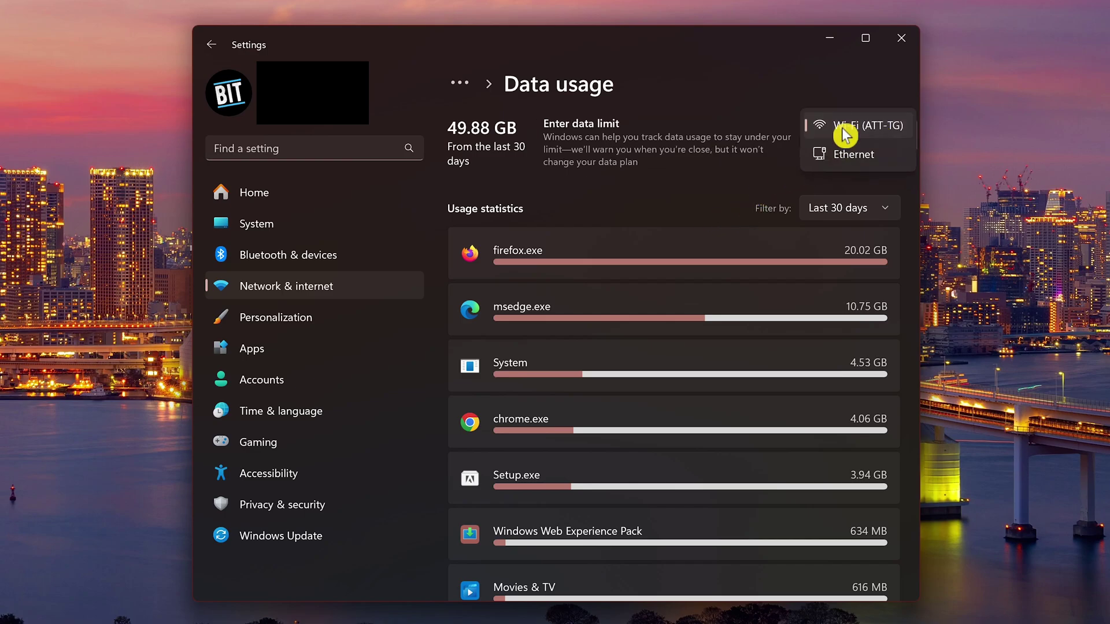
left_click(842, 132)
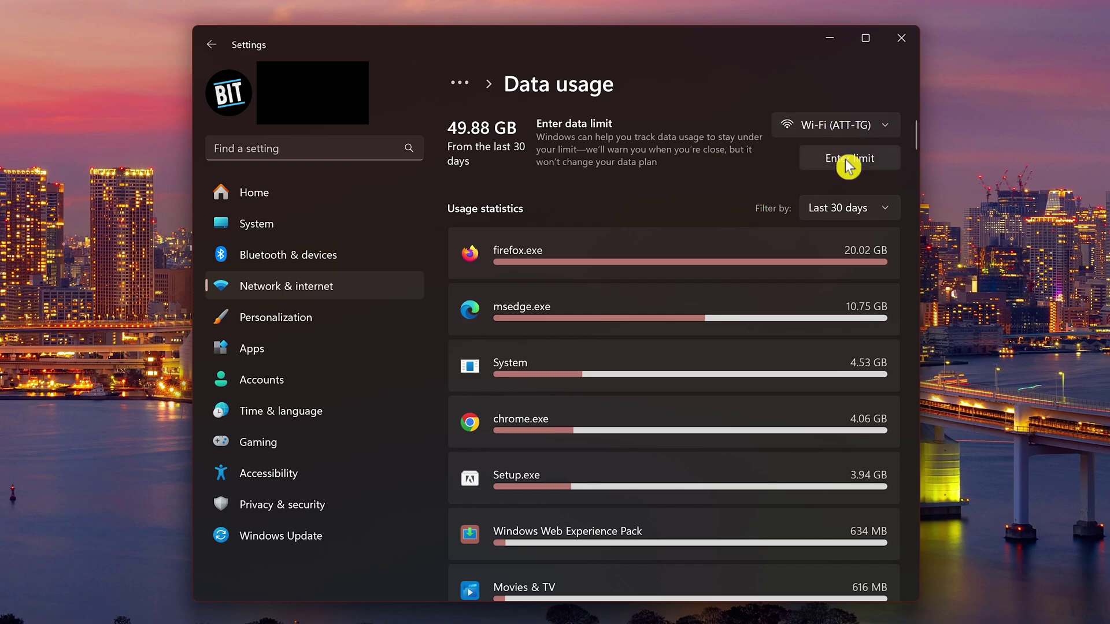
left_click(848, 165)
- Make the limit monthly, resetting on day 5, at 500 GB
left_click(516, 243)
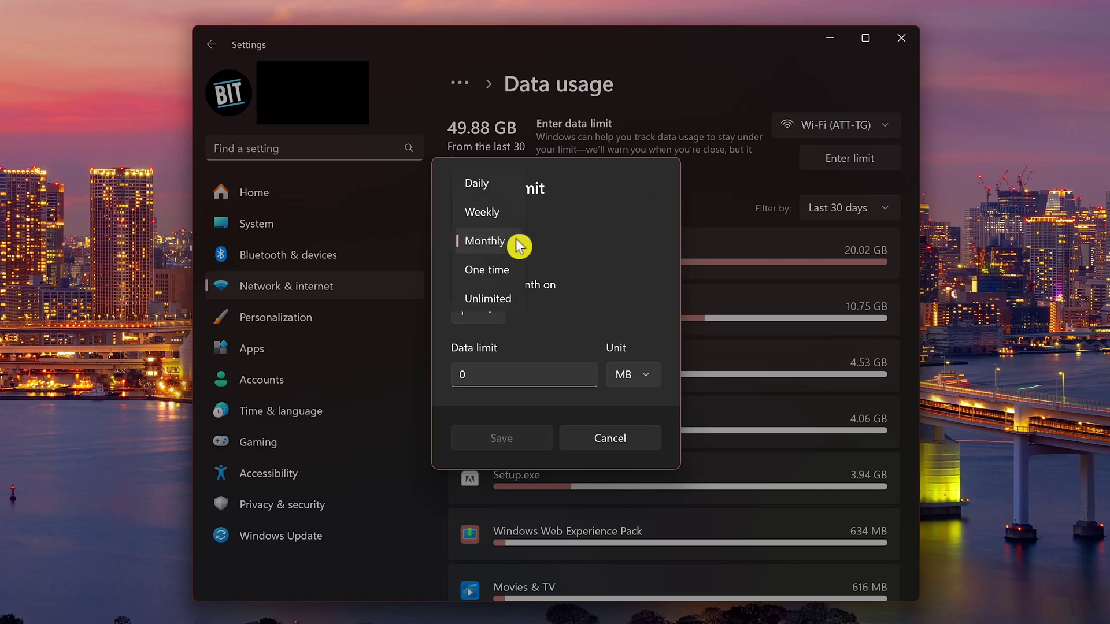
left_click(518, 245)
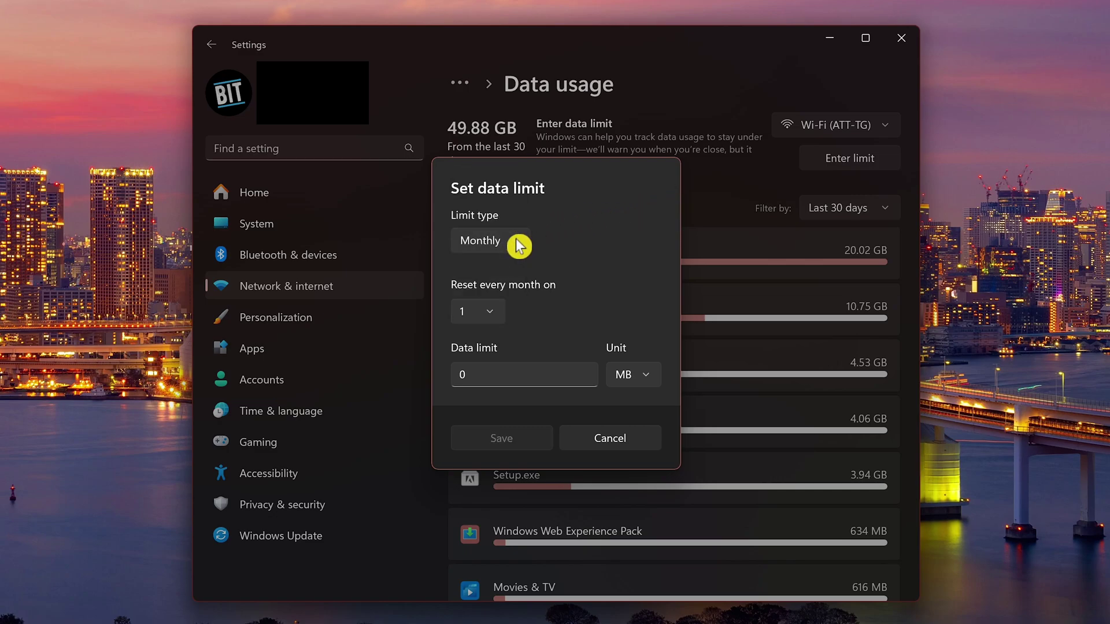
left_click(497, 318)
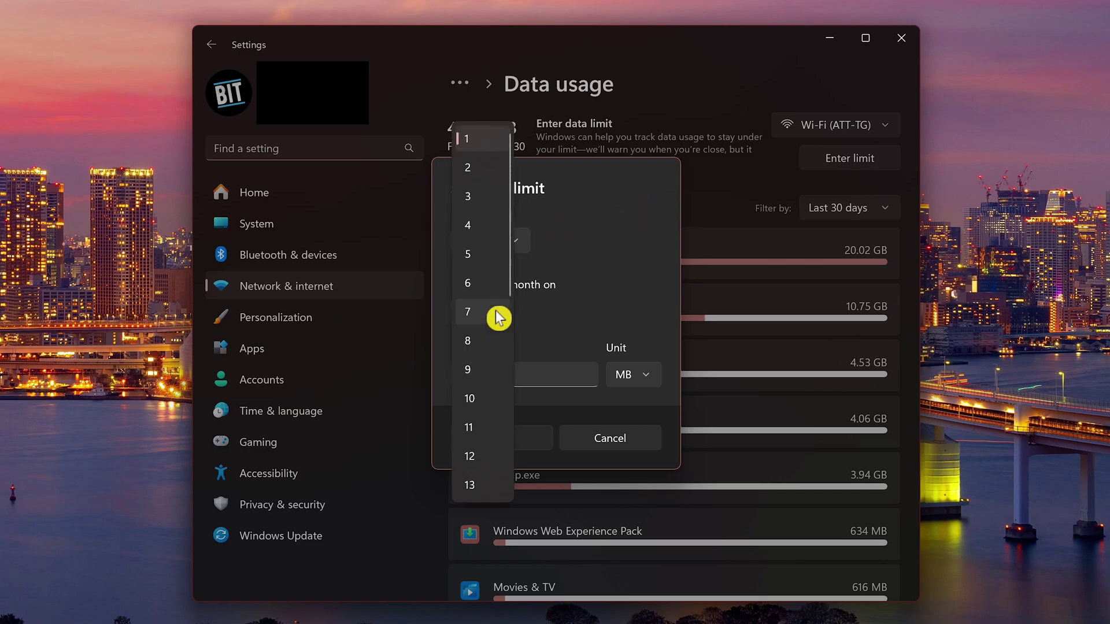
left_click(488, 255)
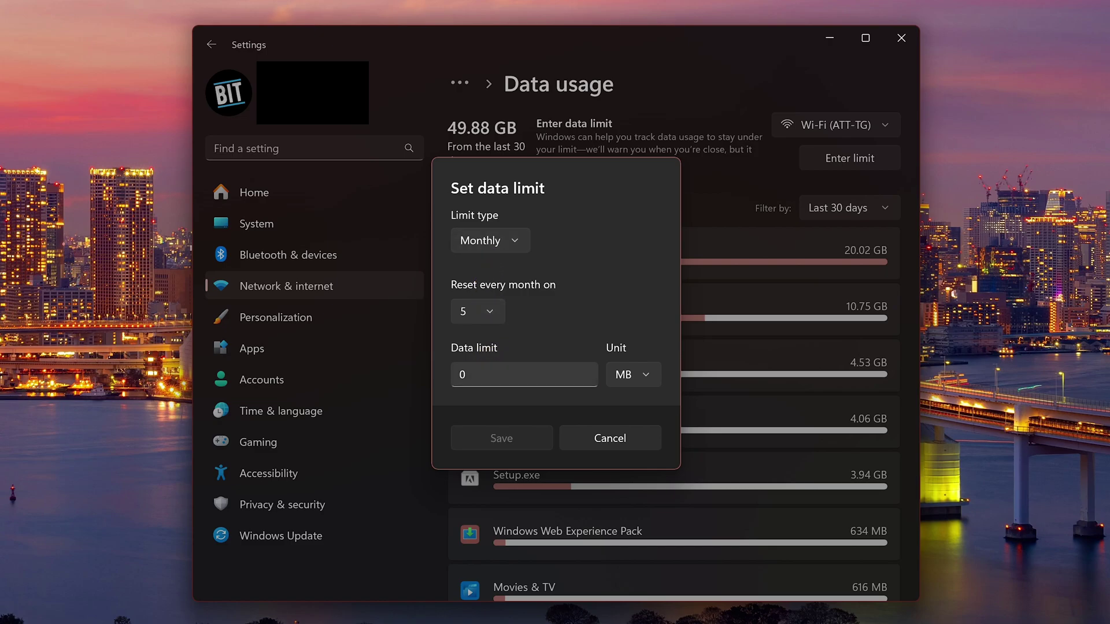
double_click(492, 375)
type("500")
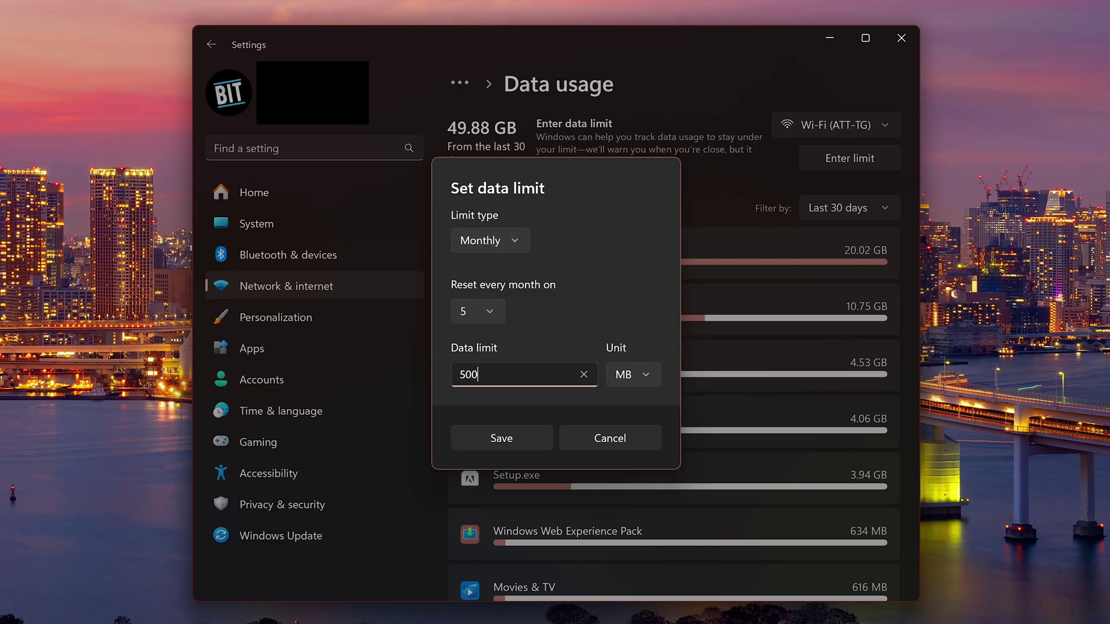
left_click(636, 379)
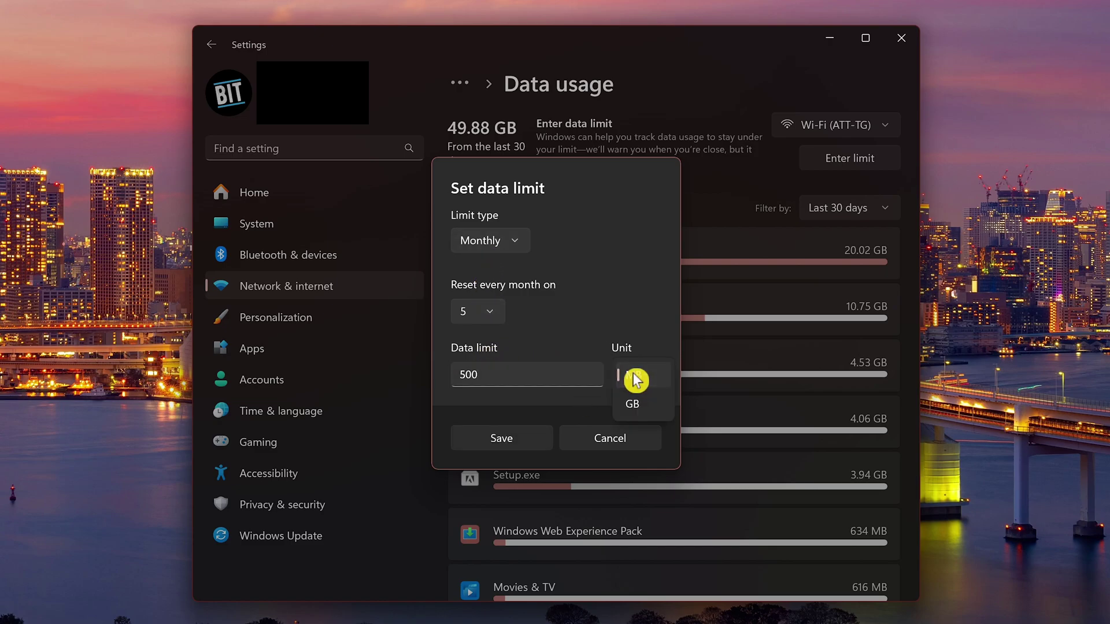
left_click(633, 404)
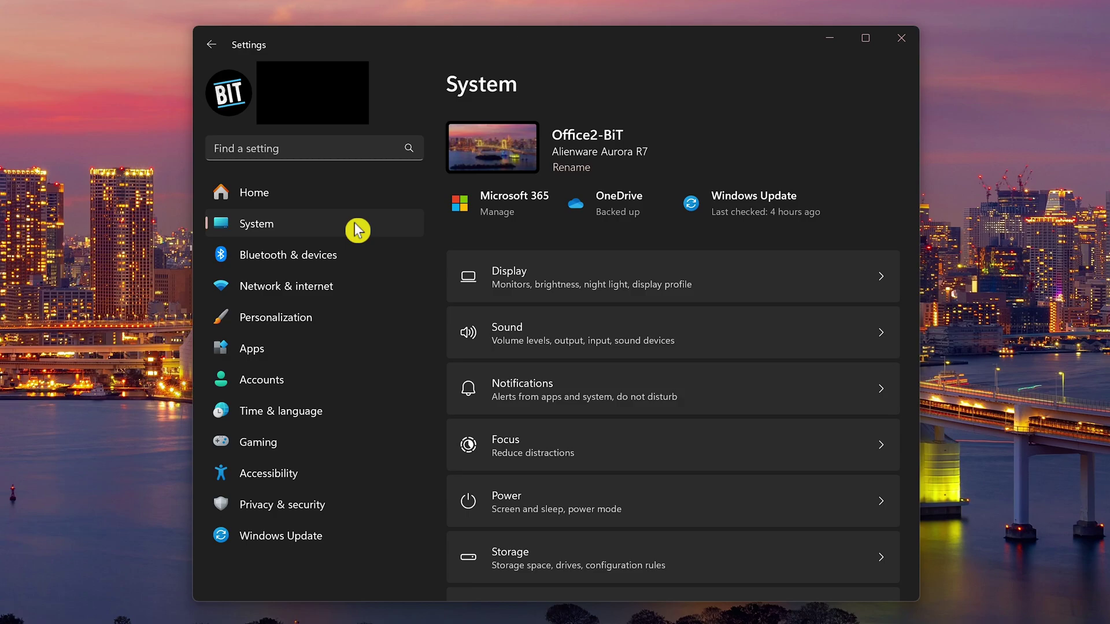
- Show the Apps > Startup page and scroll through the startup apps list
left_click(314, 357)
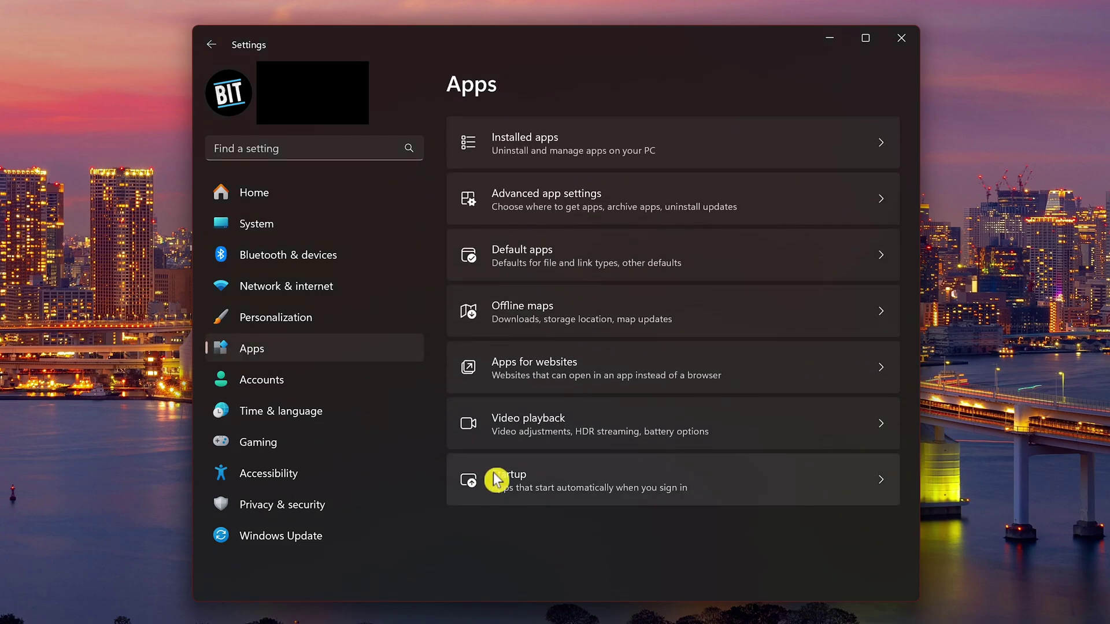
left_click(662, 498)
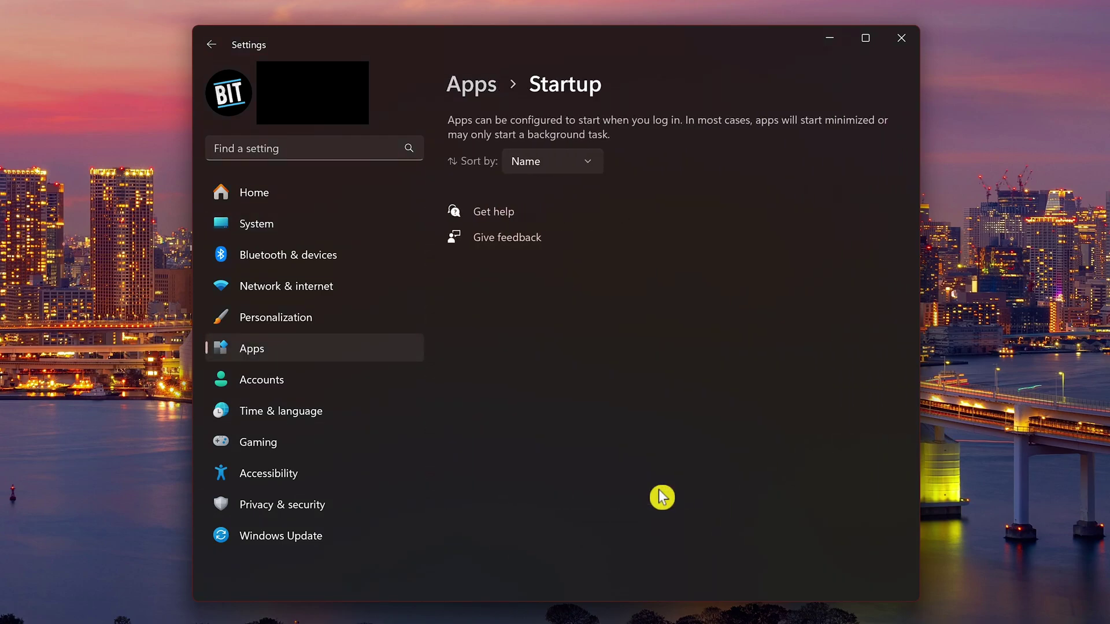
scroll(661, 497, "down", 6)
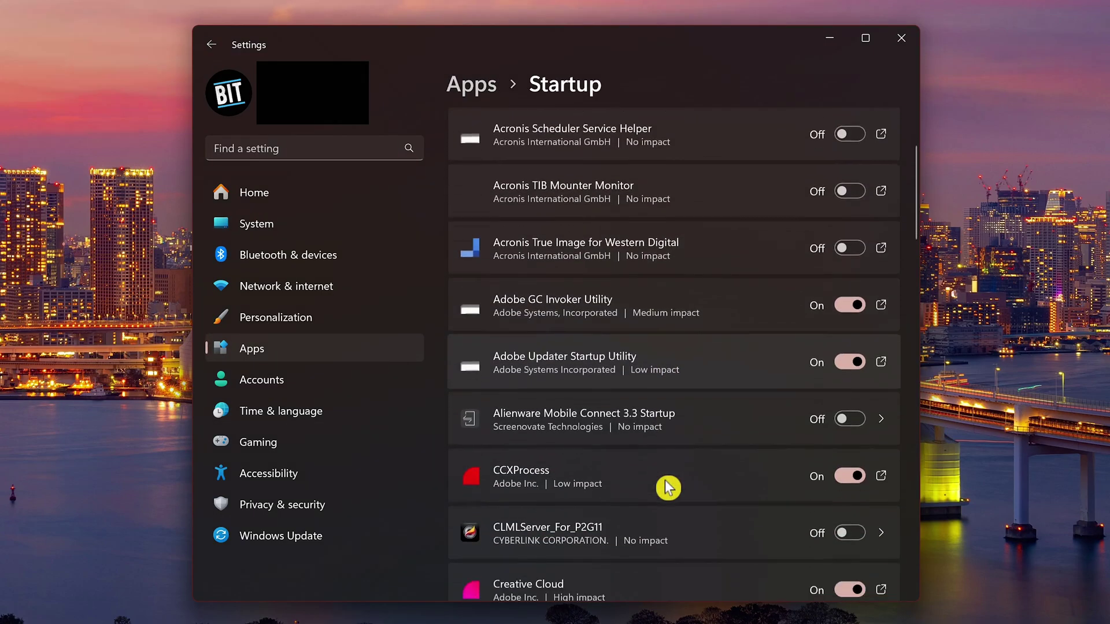
scroll(669, 489, "down", 3)
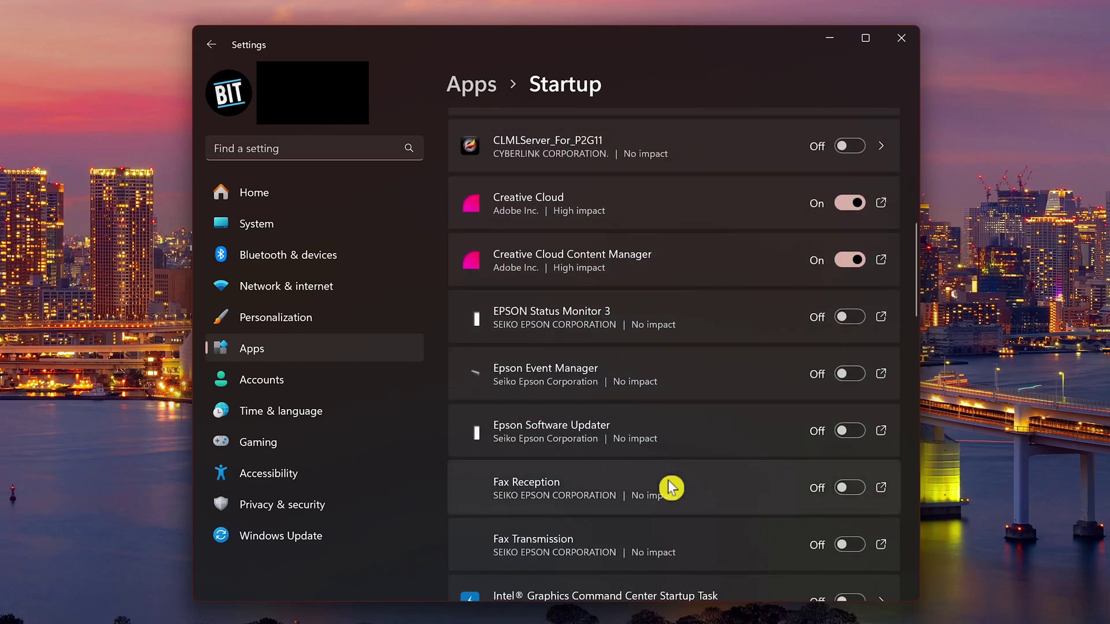